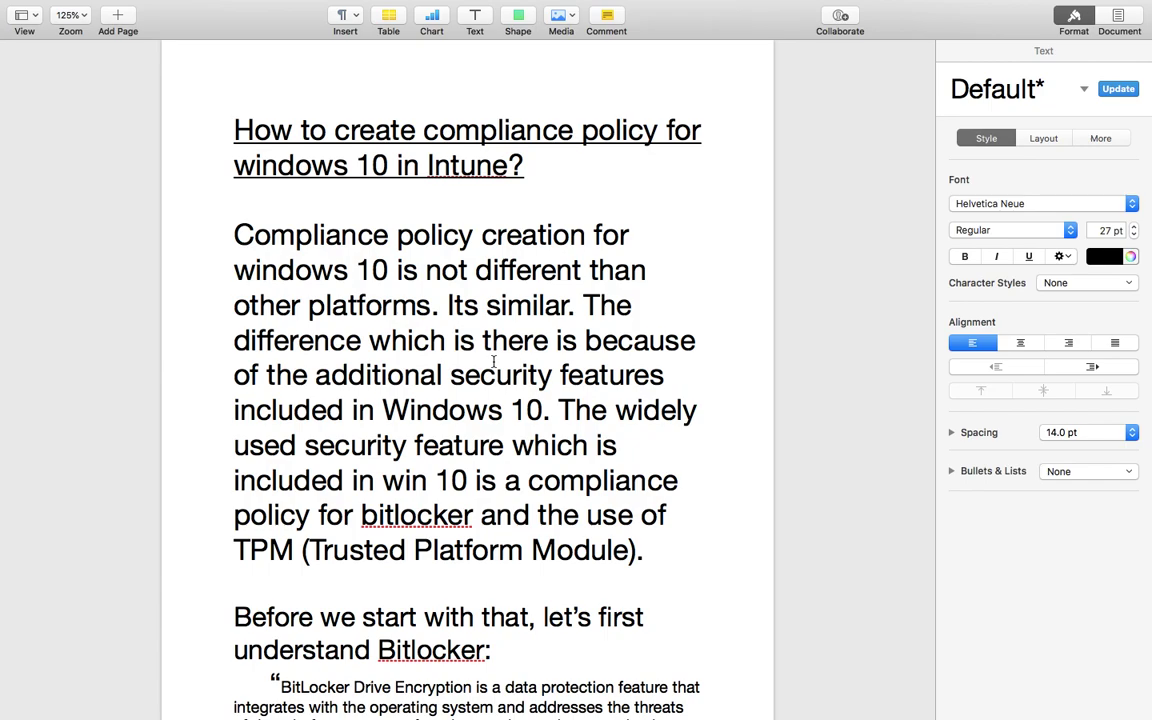
Step: Read the notes introducing BitLocker and Windows 10 compliance policies, and hide the formatting sidebar
scroll(493, 361, "down", 10)
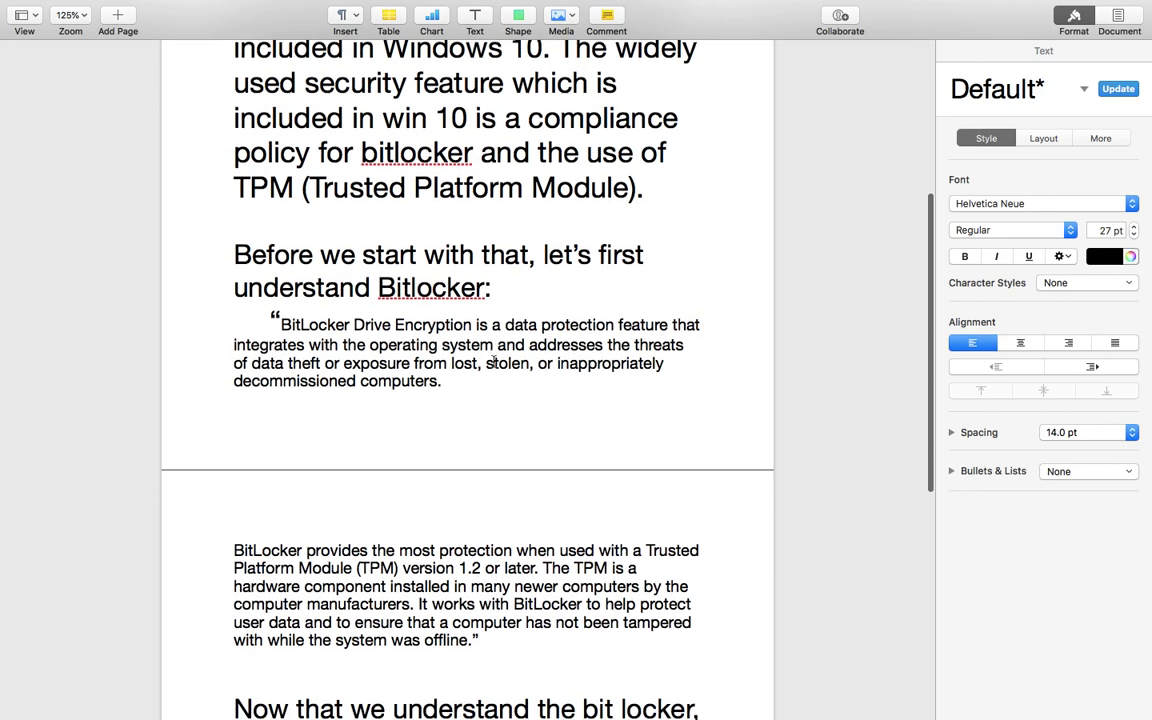
scroll(493, 361, "down", 1)
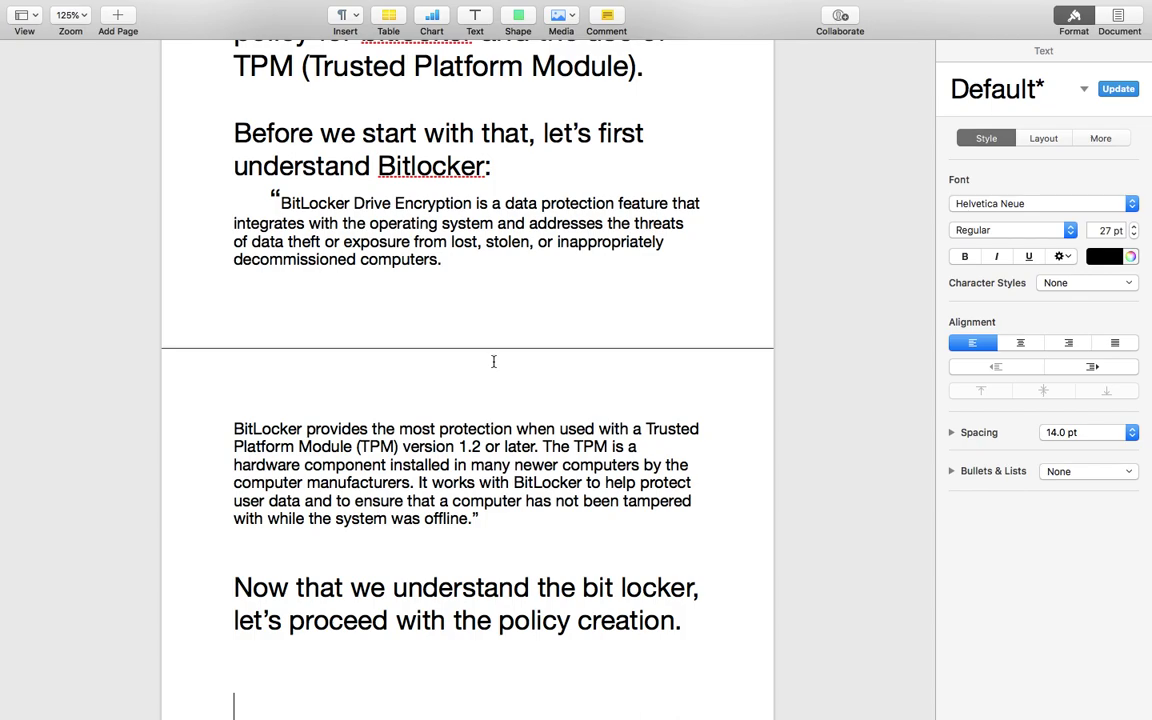
left_click(1074, 15)
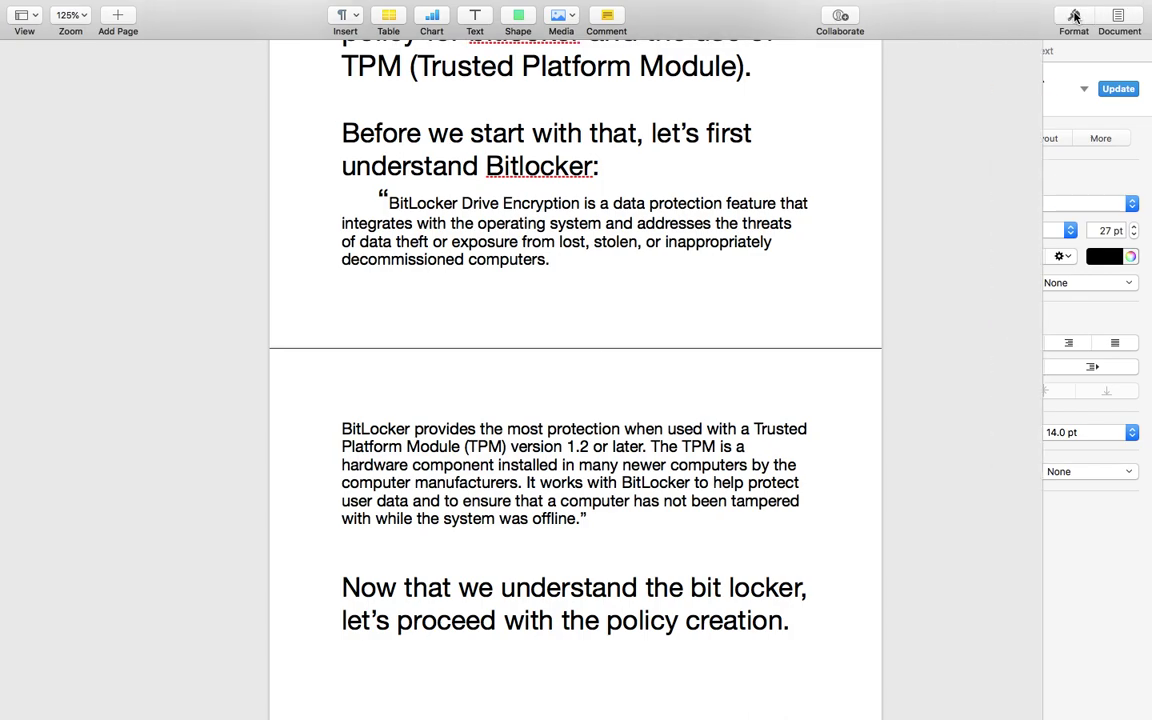
scroll(1005, 168, "up", 1)
Step: Switch to the Microsoft Azure portal in Firefox and clear the leftover text from the browser's search field
key("ctrl+Left")
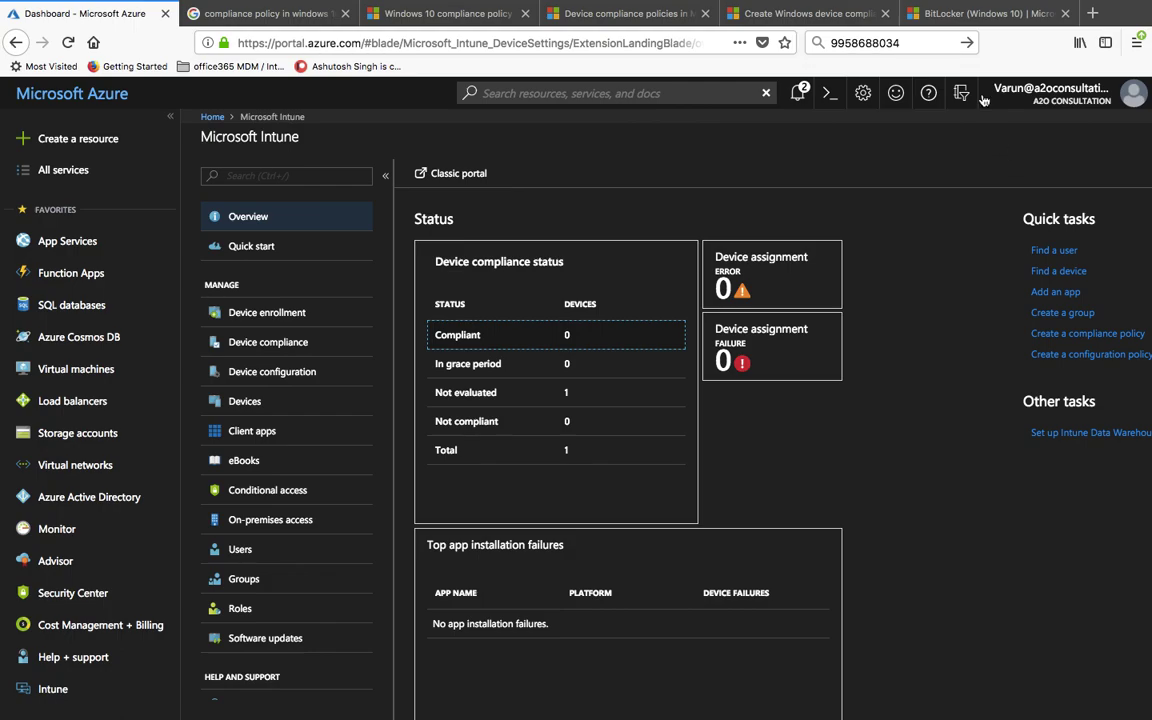
left_click(846, 42)
key("BackSpace")
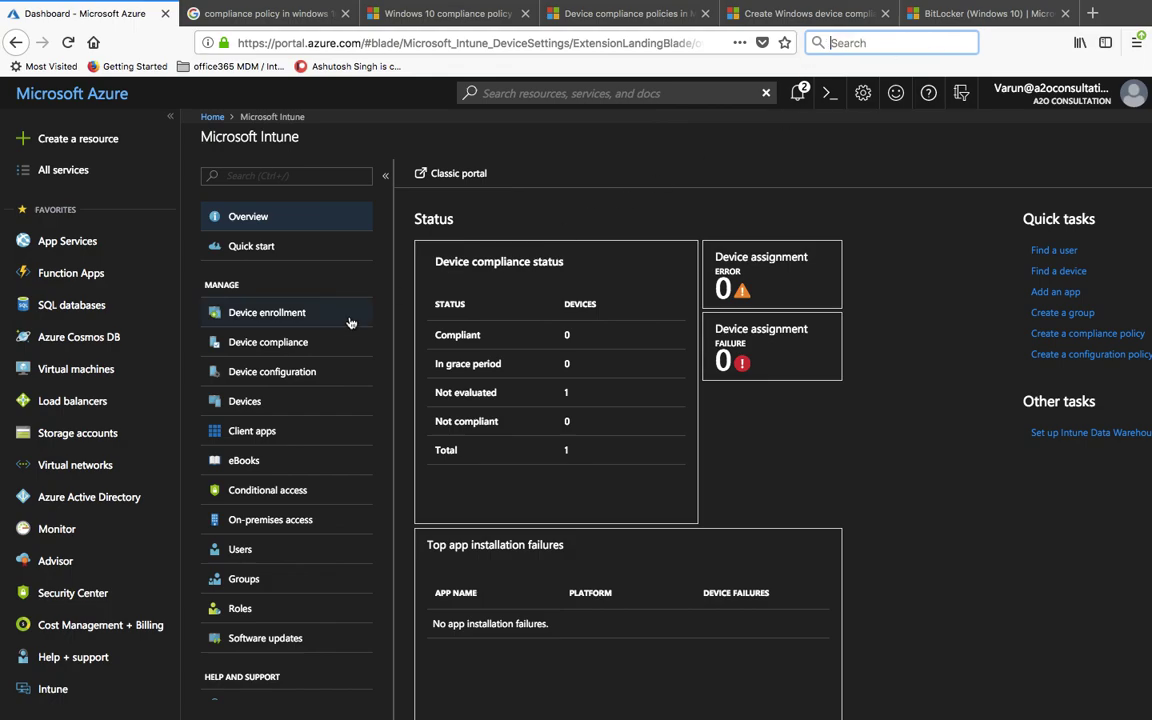
Step: Open the device compliance policies in Intune and start creating a new policy
left_click(40, 689)
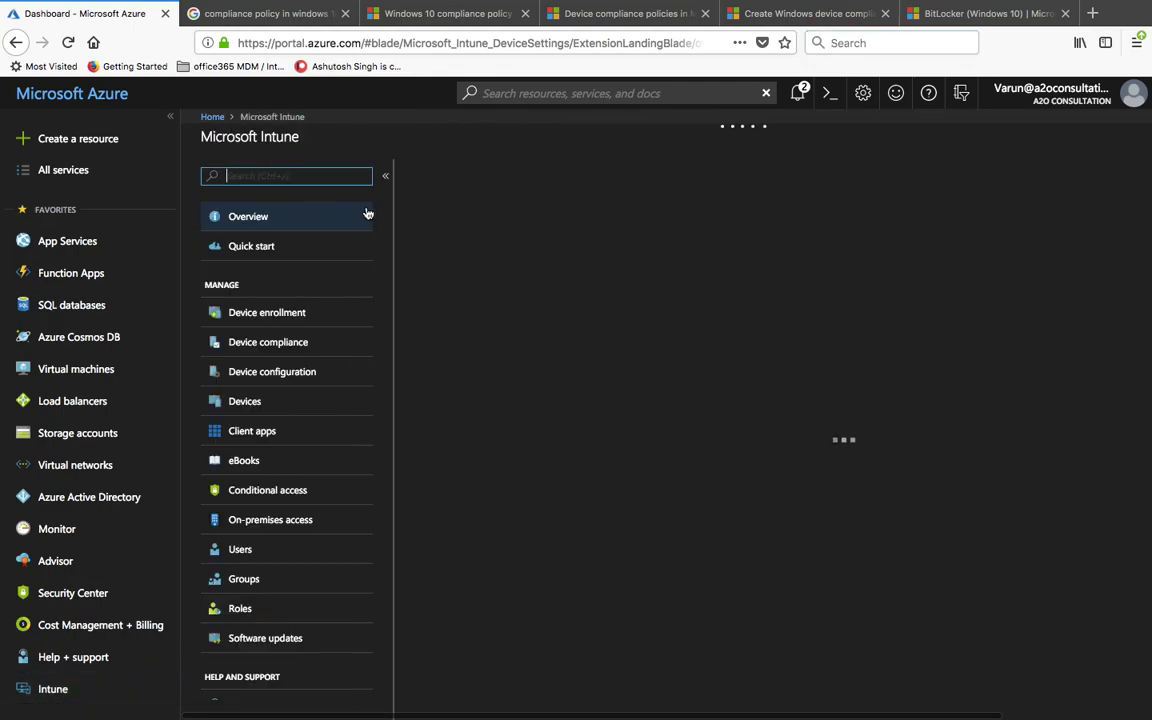
left_click(265, 342)
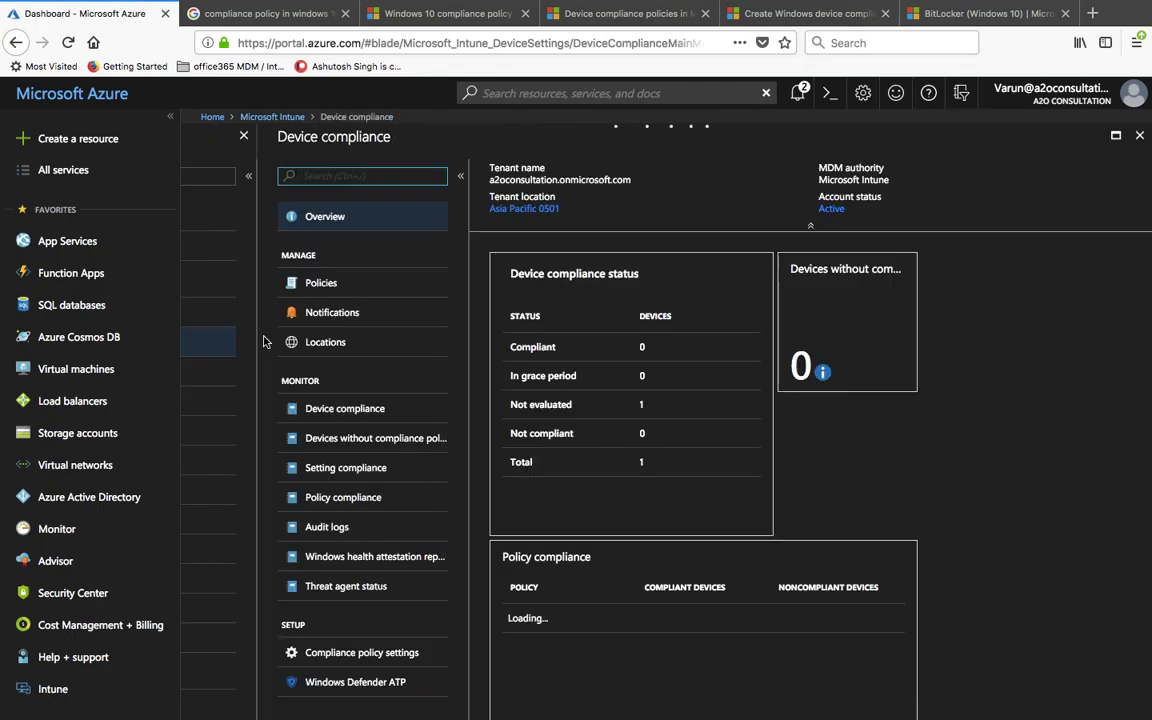
left_click(350, 294)
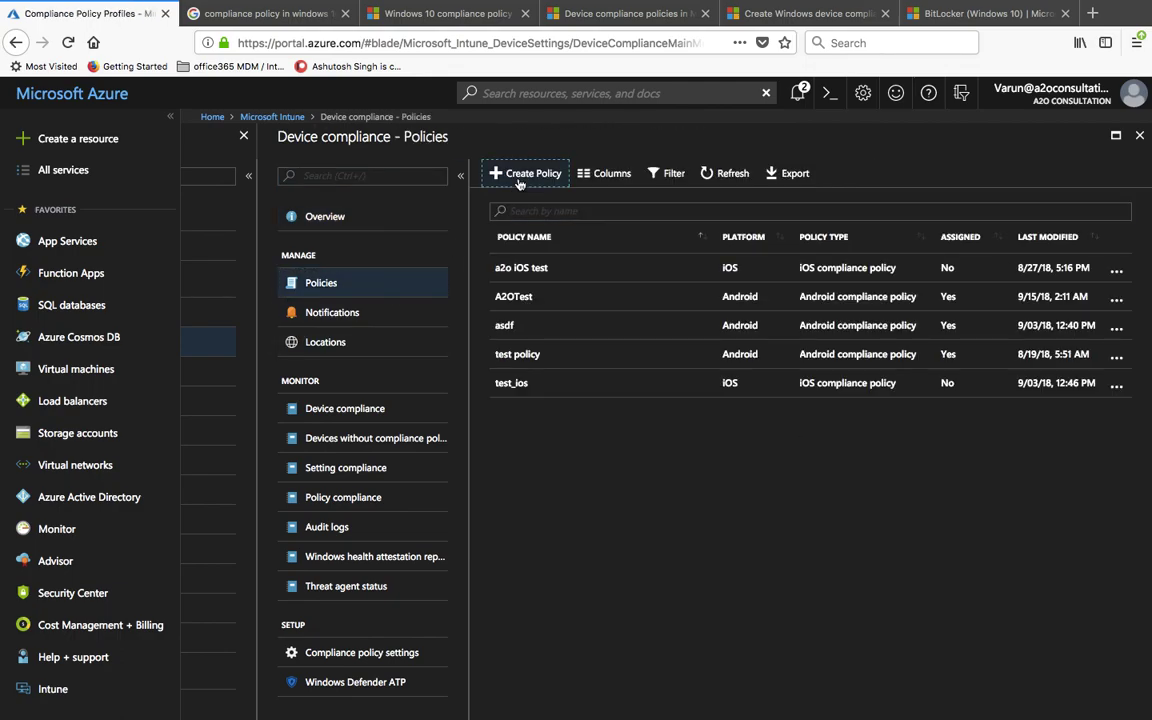
left_click(518, 185)
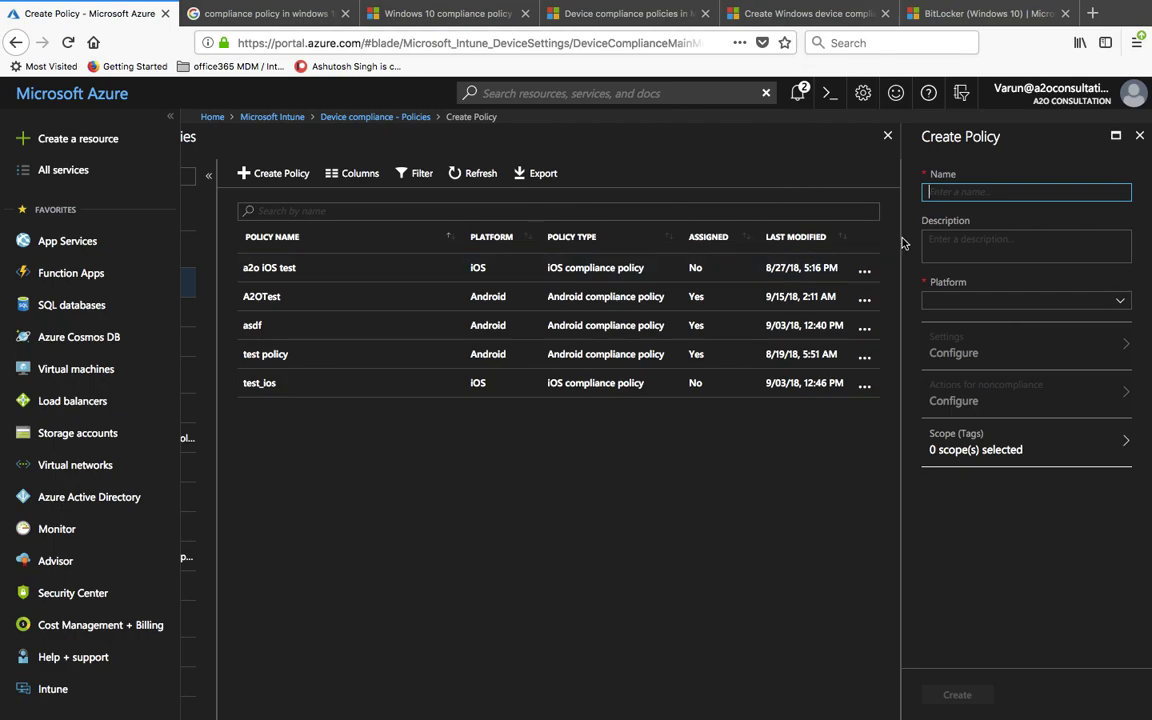
Step: Name the policy "WinDows 10" and set its platform to Windows 10 and later
type("Win")
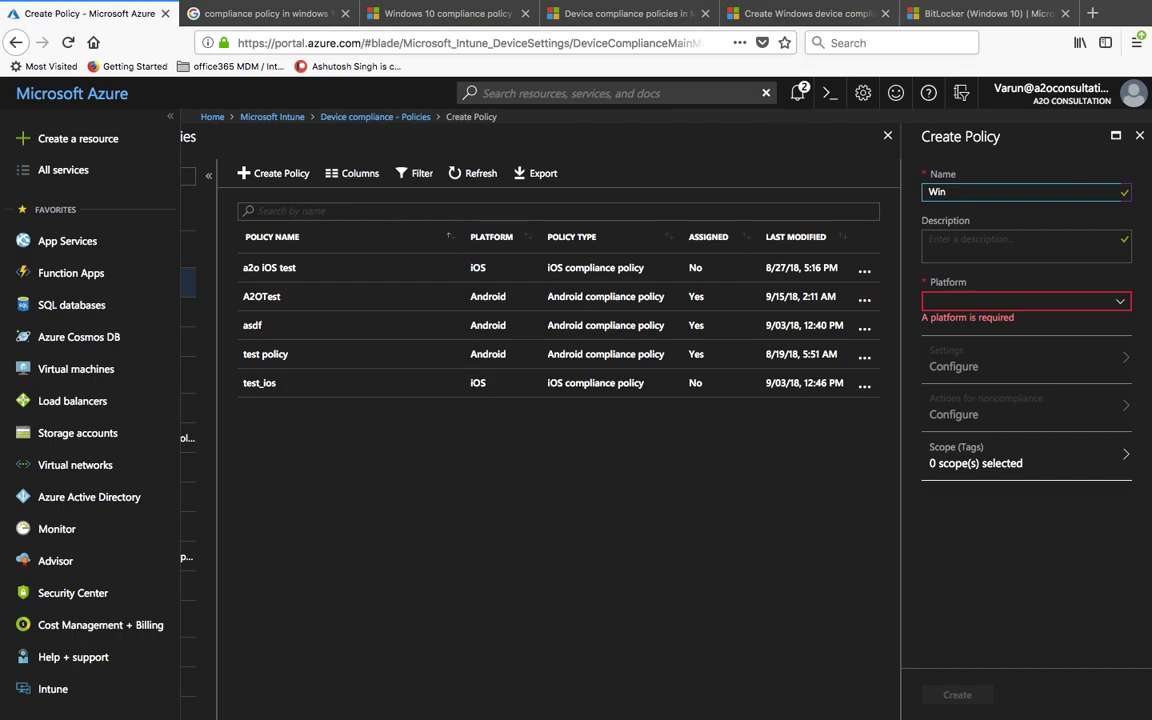
type("Dows 10")
left_click(1021, 303)
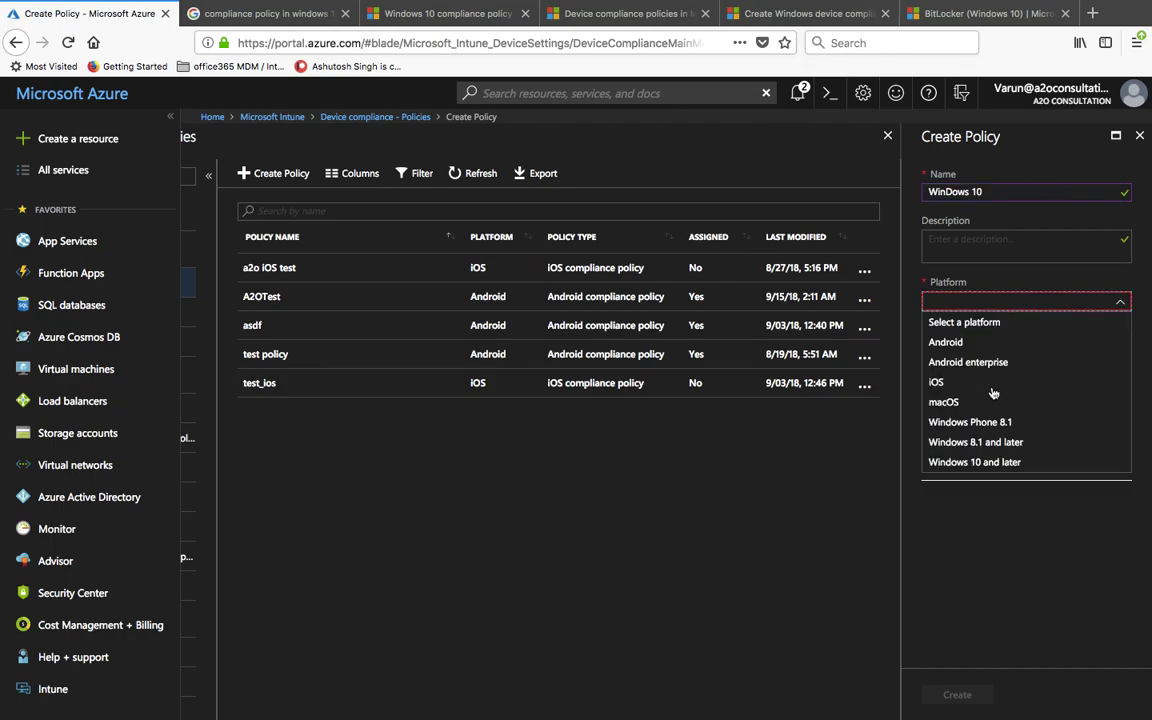
left_click(981, 469)
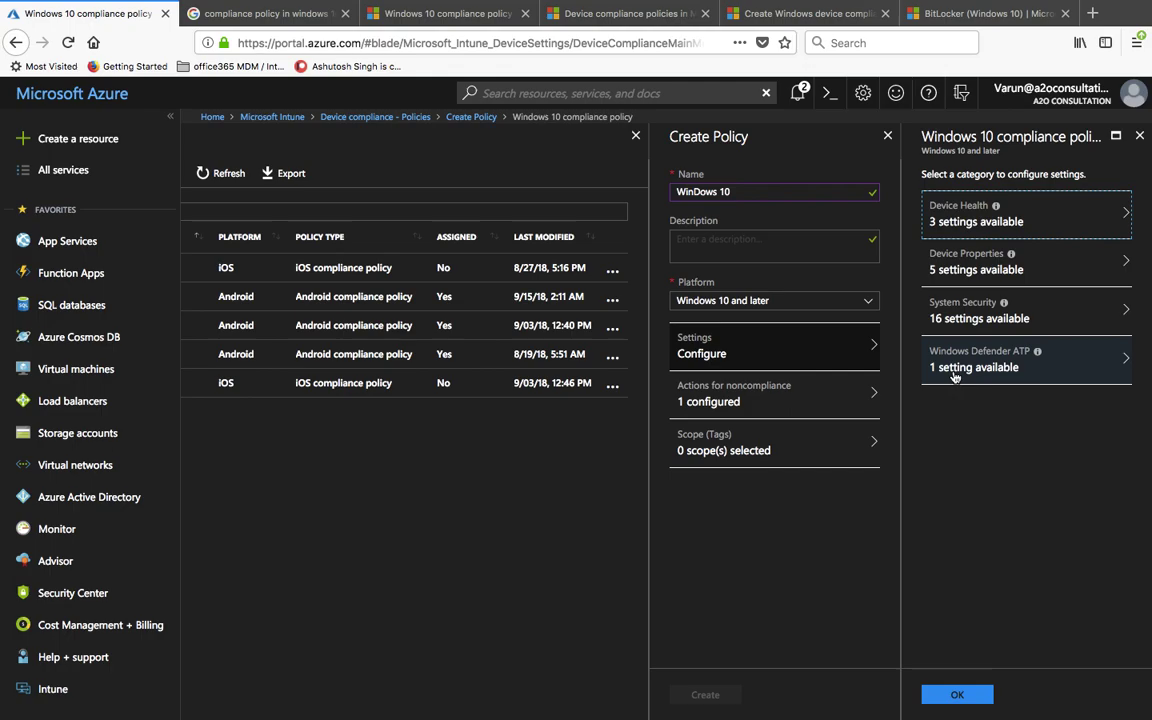
Step: Require BitLocker in the policy's Device Health settings and confirm them
left_click(952, 222)
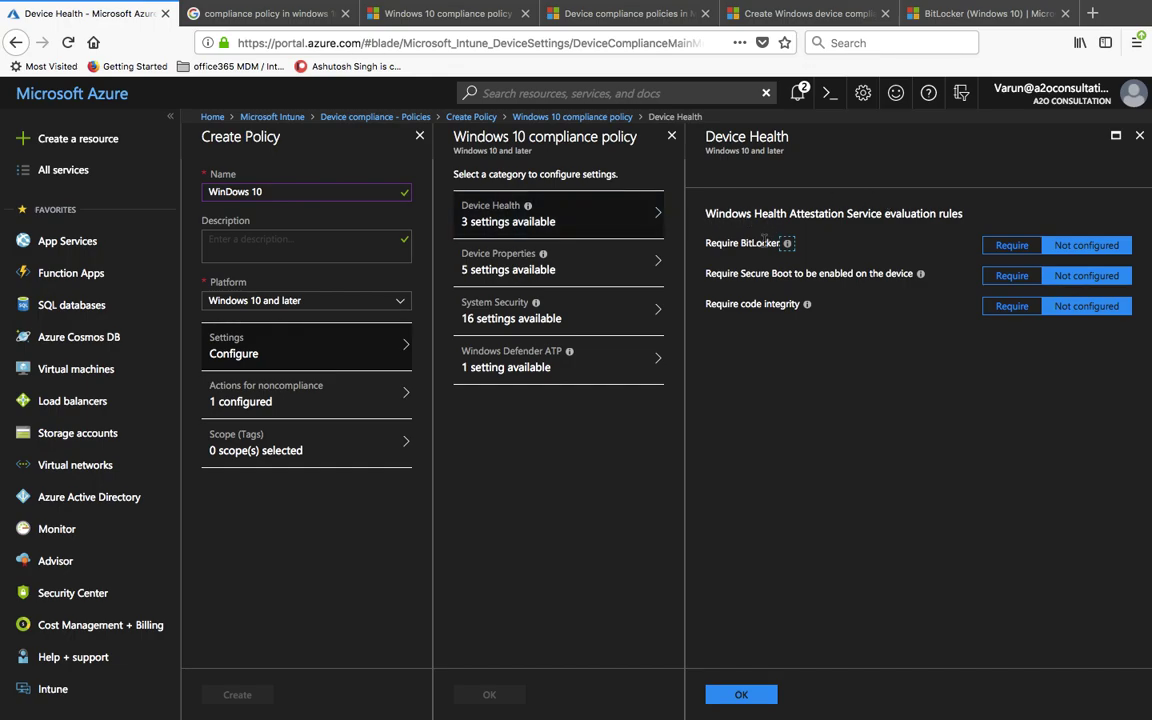
left_click(1013, 248)
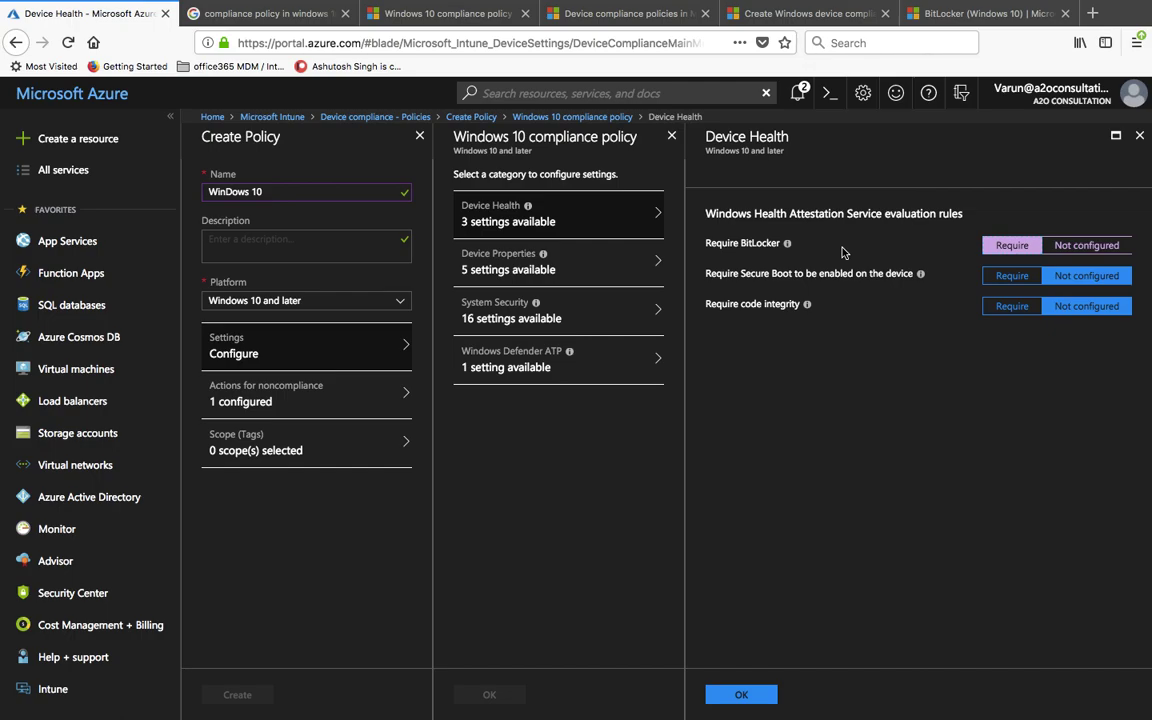
left_click(743, 694)
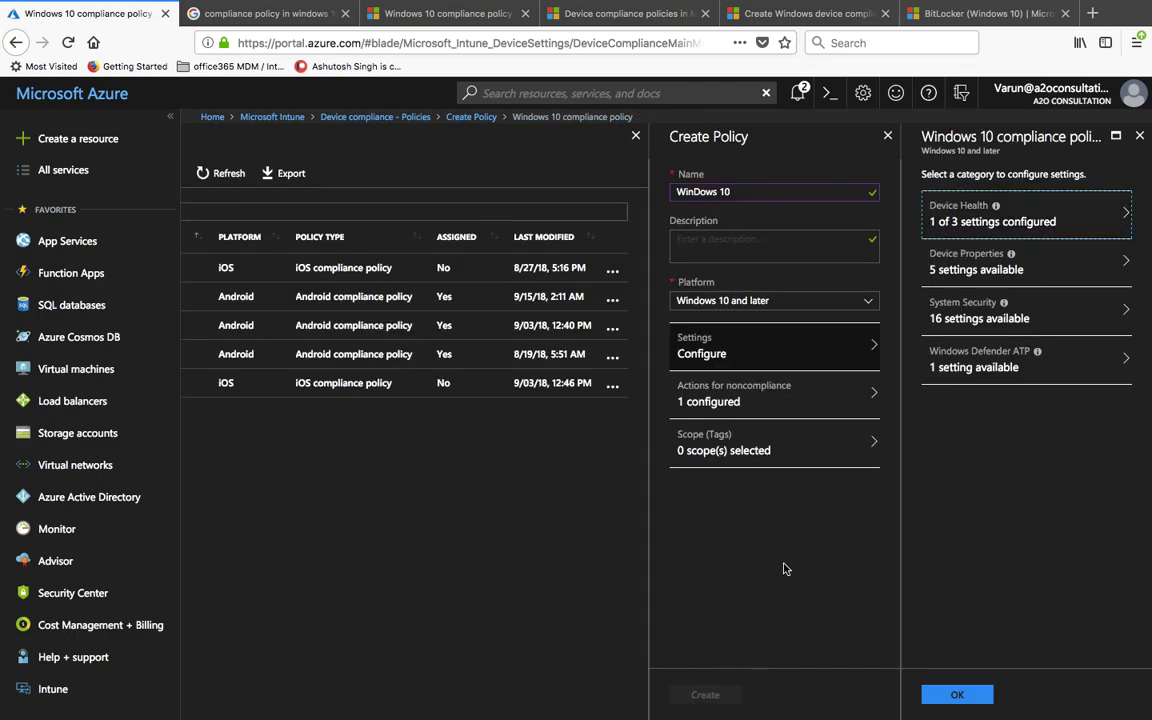
Step: Review the operating system version settings under Device Properties and search the web for "windows 10 version"
left_click(965, 265)
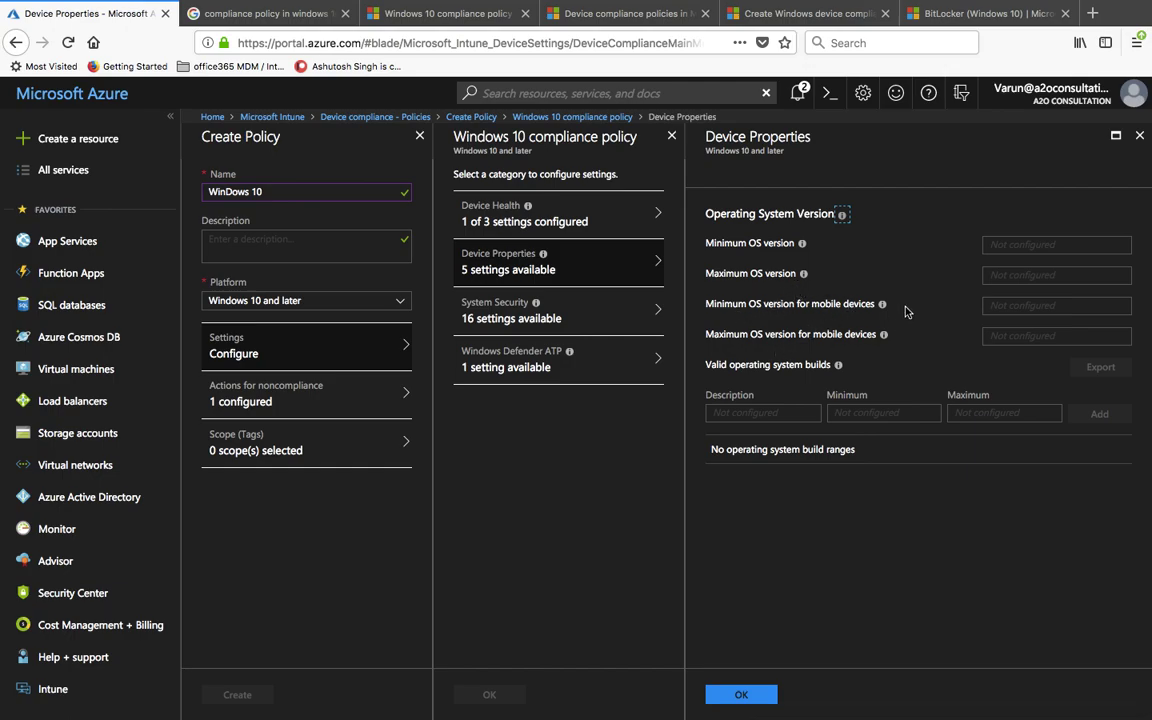
left_click(1002, 244)
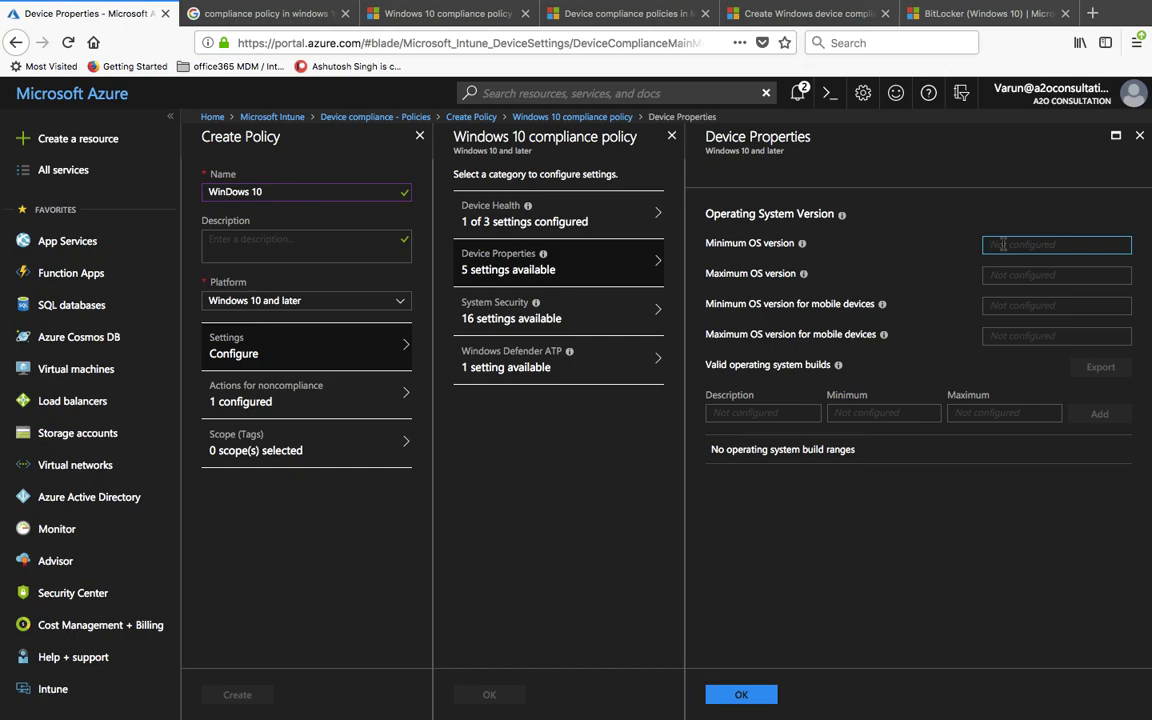
key("super+t")
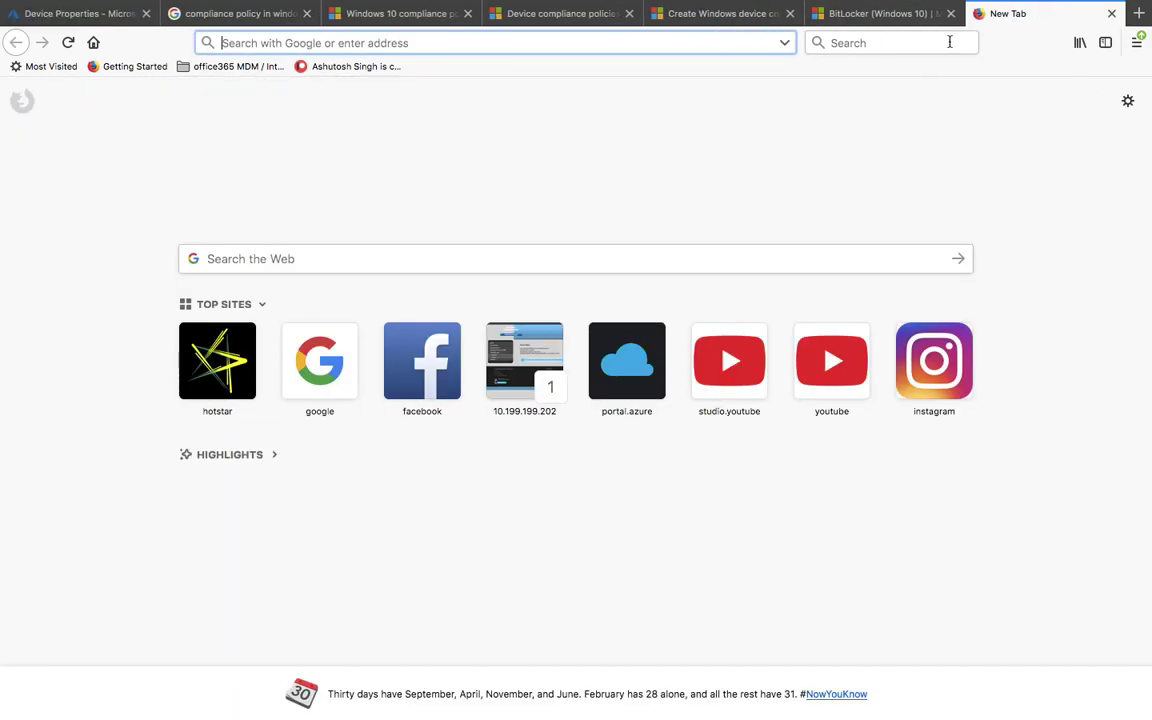
type("windows 10 version")
key("Return")
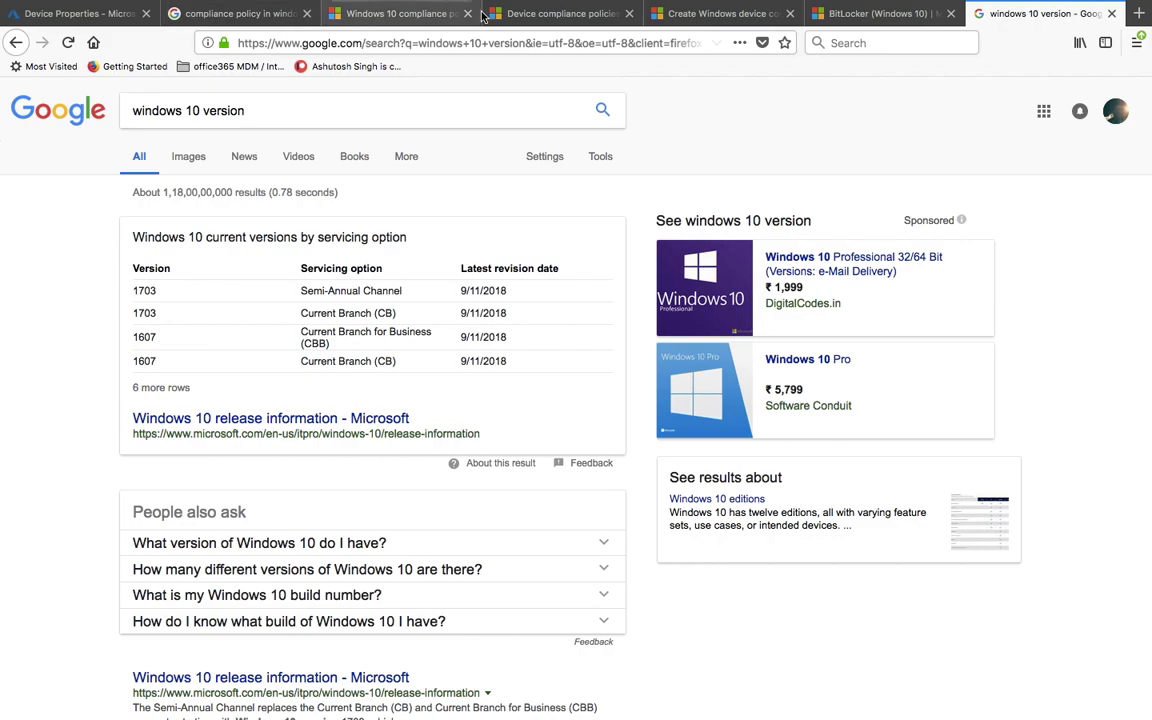
left_click(47, 18)
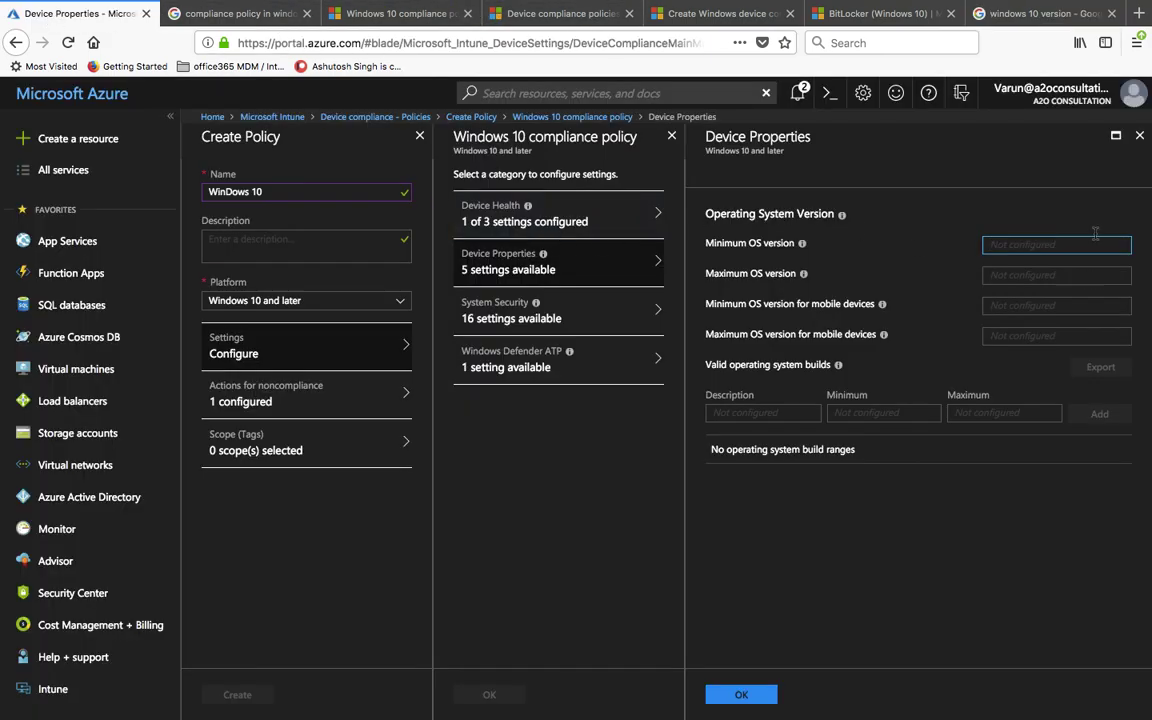
left_click(1141, 136)
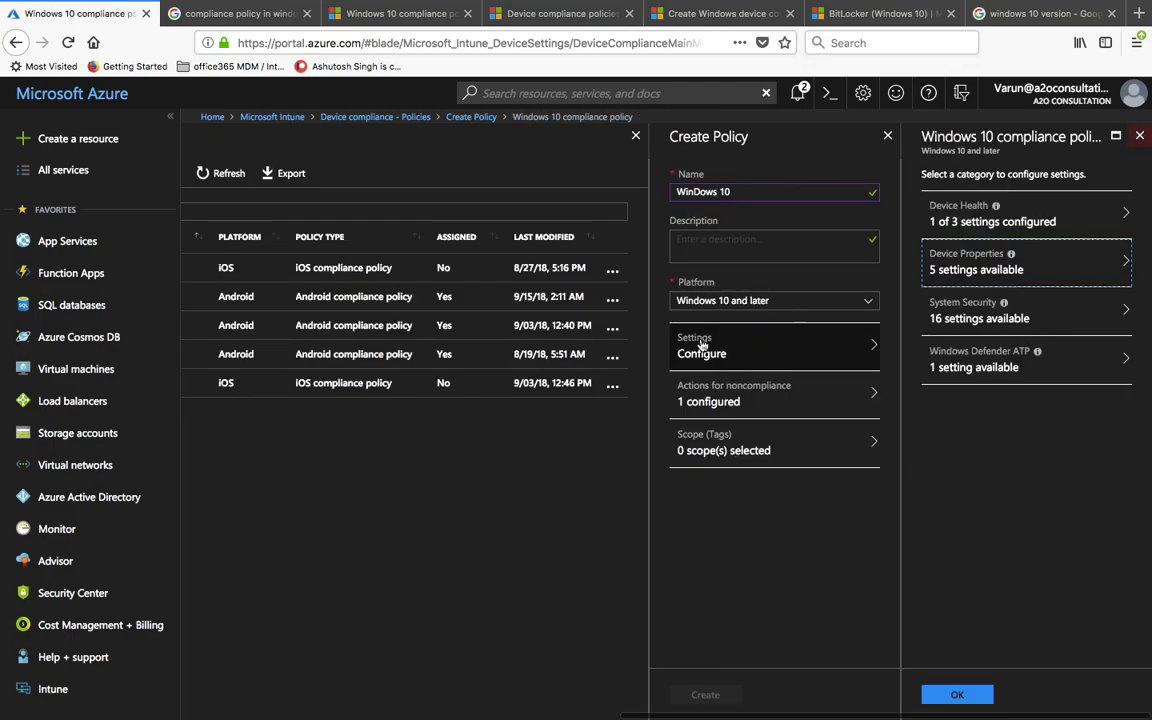
Step: In the System Security settings, require a password to unlock mobile devices and encryption of data storage on the device
left_click(946, 322)
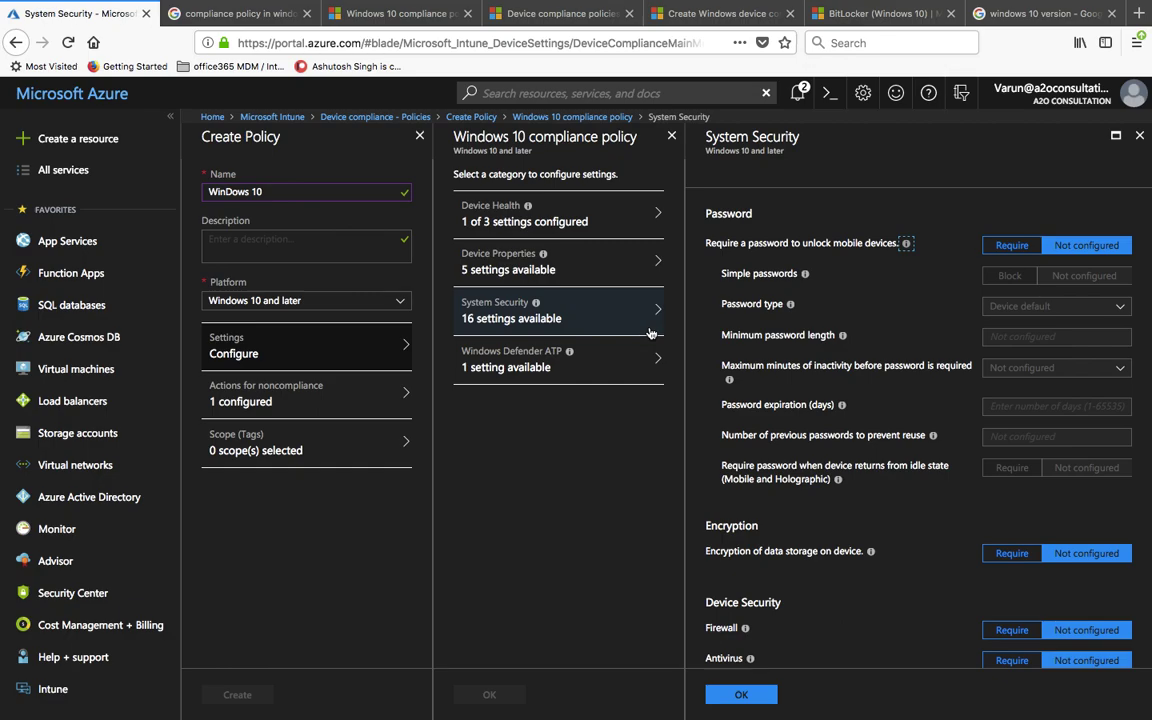
left_click(1016, 247)
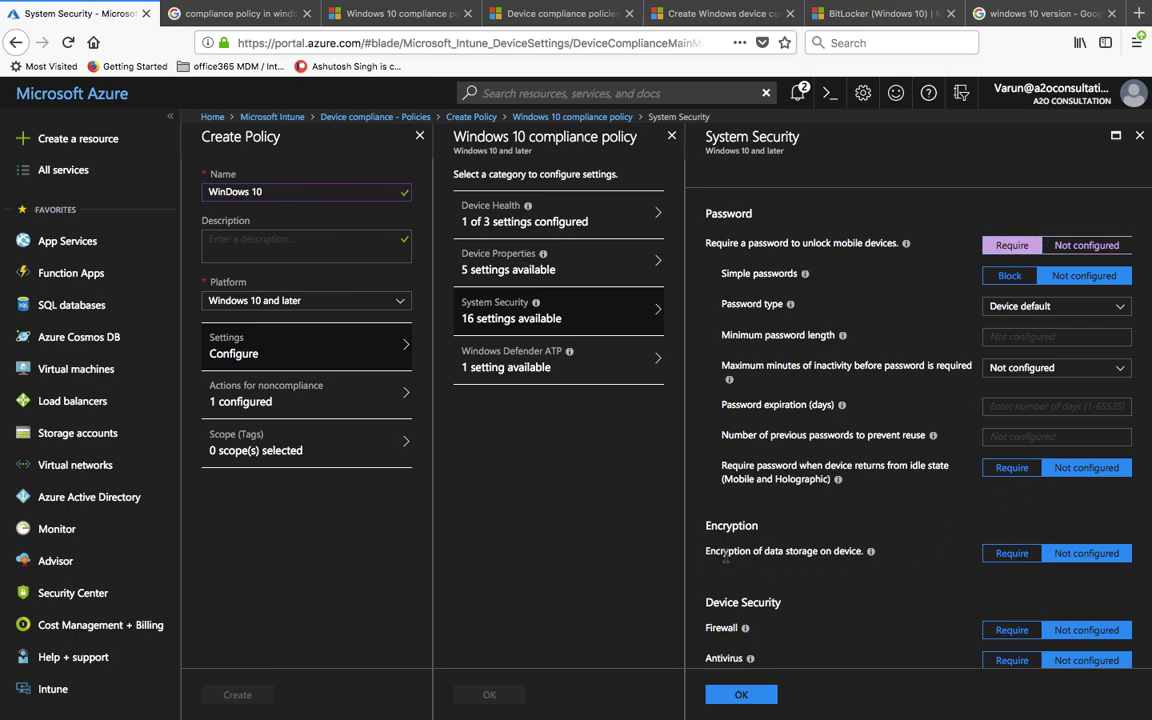
left_click(1003, 562)
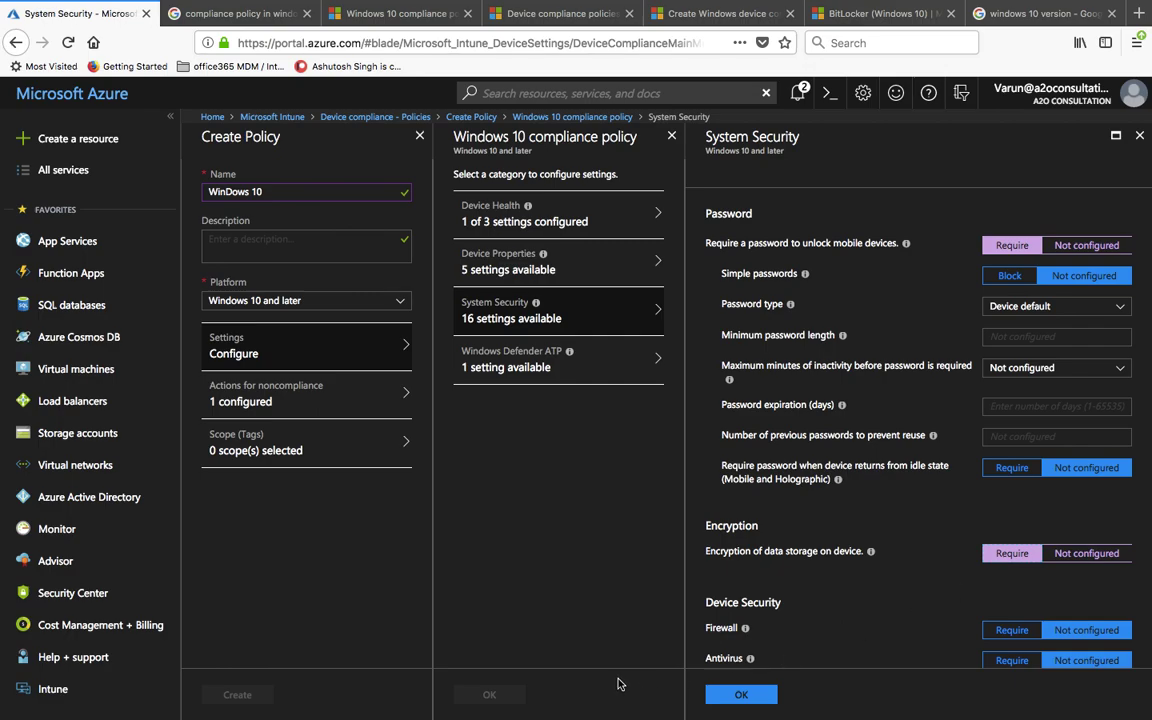
Step: Require Firewall, Antivirus and AntiSpyware in the Device Security section
scroll(848, 600, "down", 3)
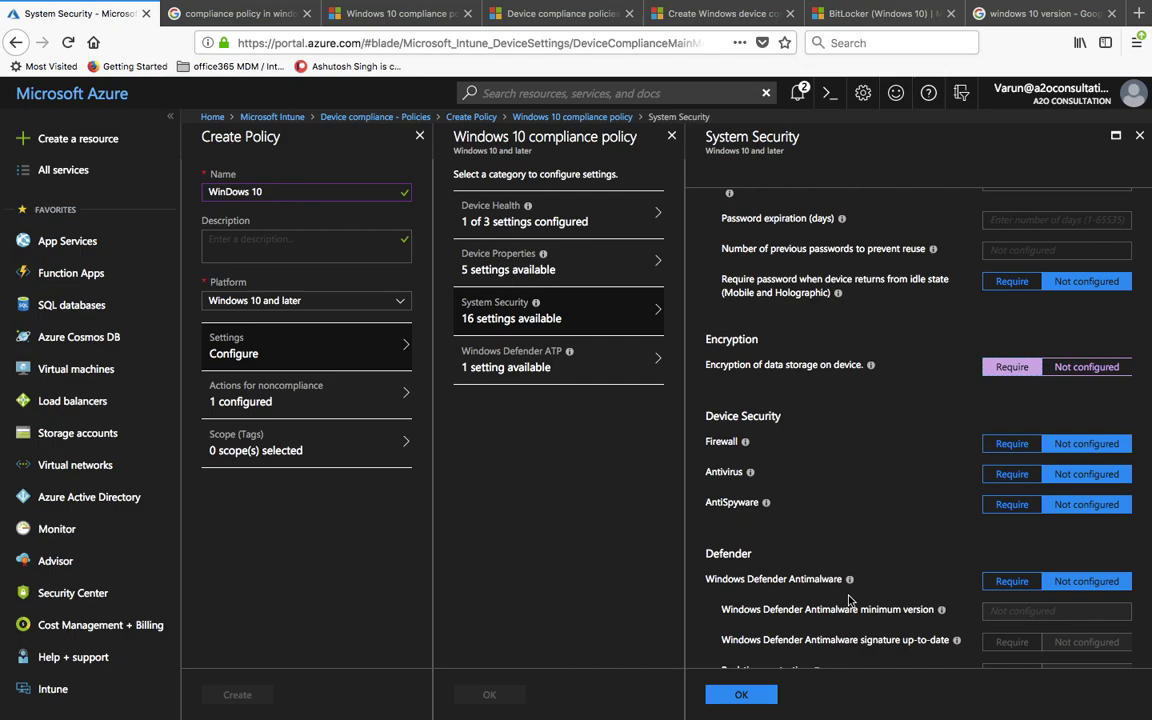
left_click(1010, 444)
left_click(1006, 475)
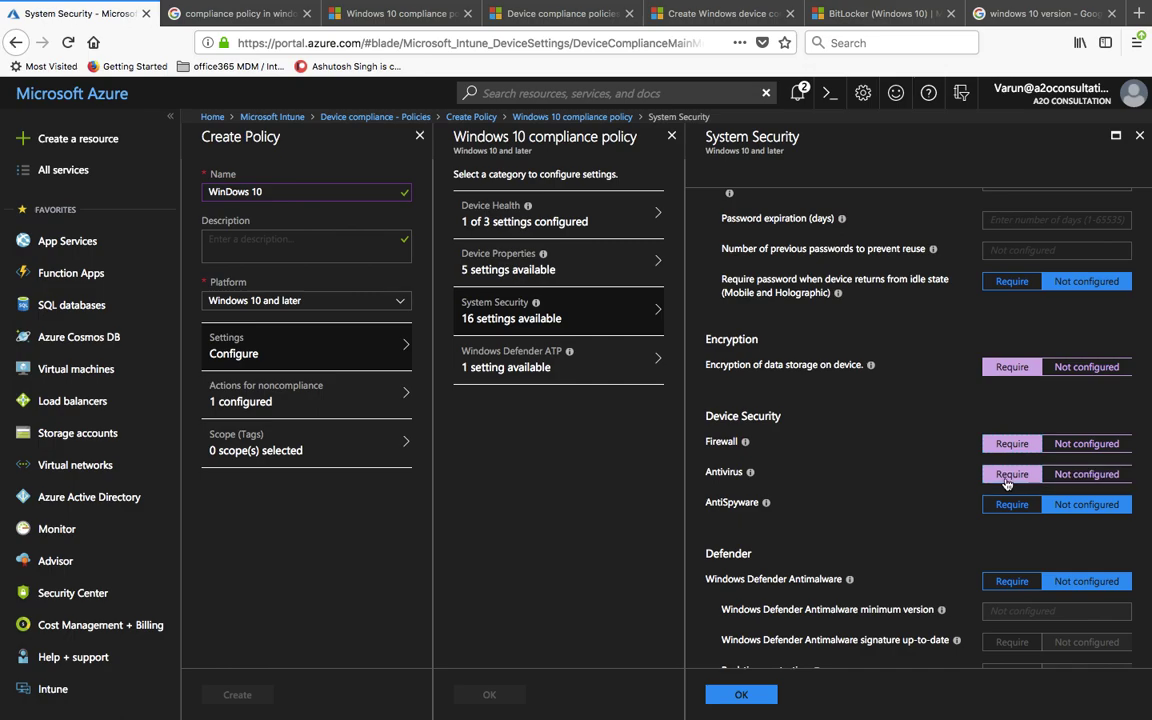
left_click(1003, 506)
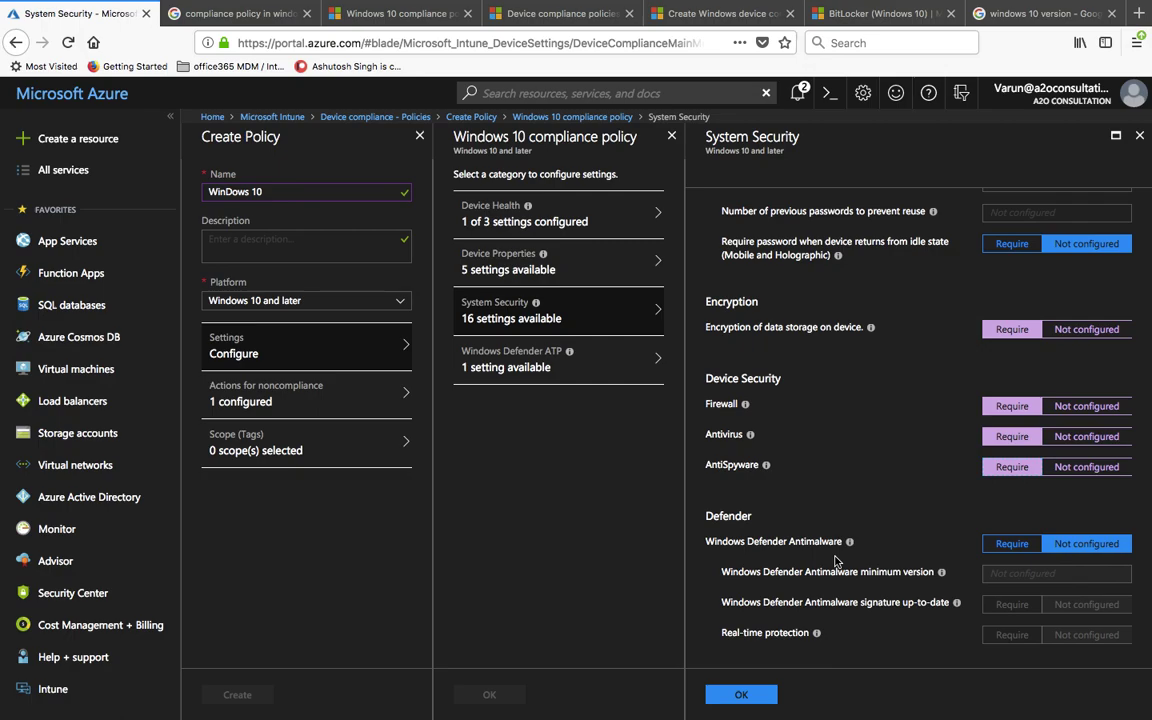
Step: Try requiring Windows Defender Antimalware and its up-to-date signature in the Defender section, and reset the antimalware rule to Not configured
left_click(1011, 547)
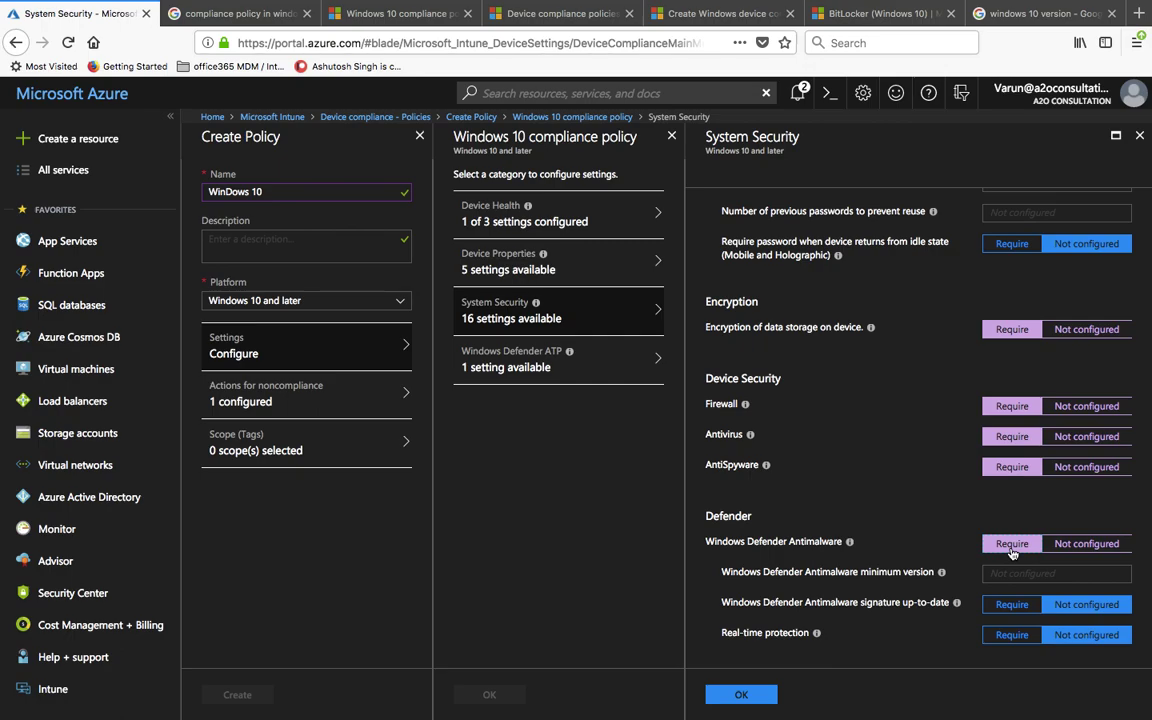
left_click(1067, 546)
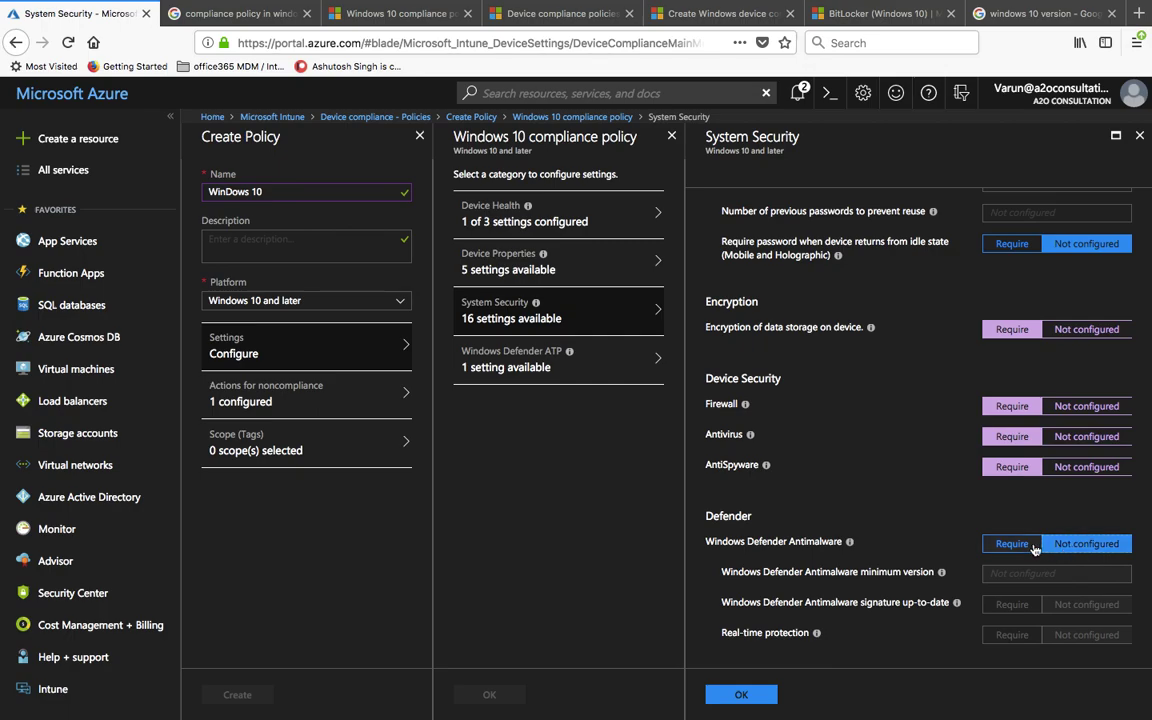
left_click(1033, 546)
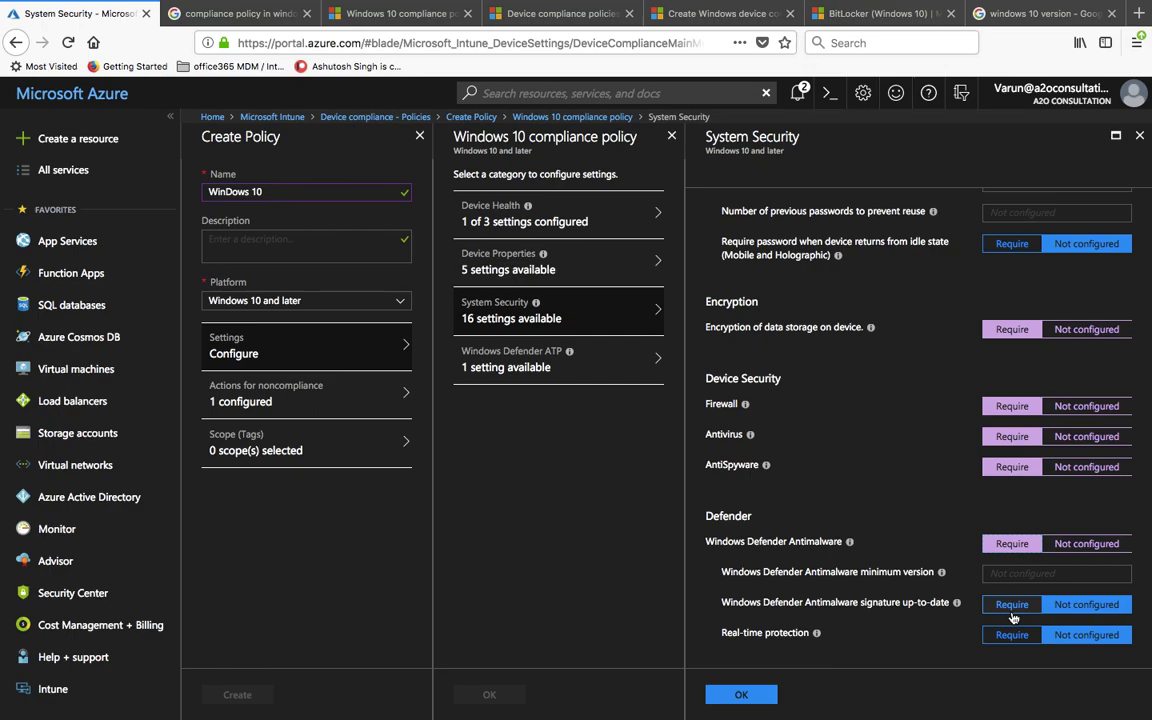
left_click(1012, 605)
left_click(1078, 545)
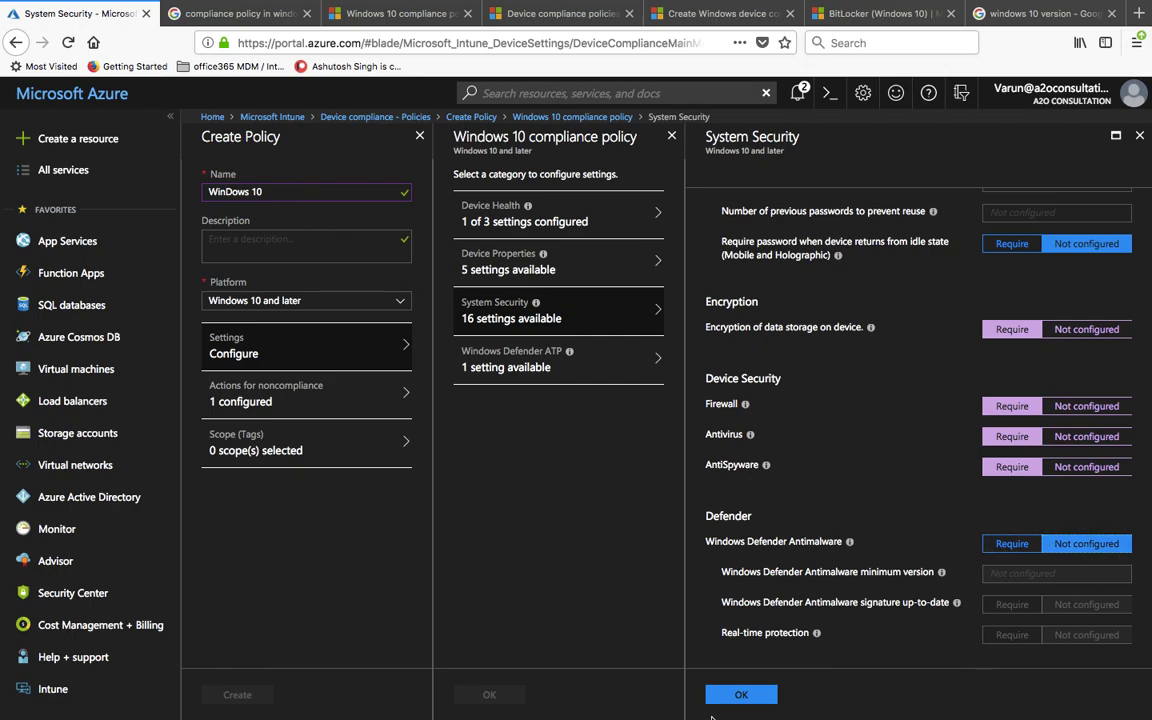
Step: Confirm the System Security settings and review the machine risk score options in the Windows Defender ATP category
left_click(741, 697)
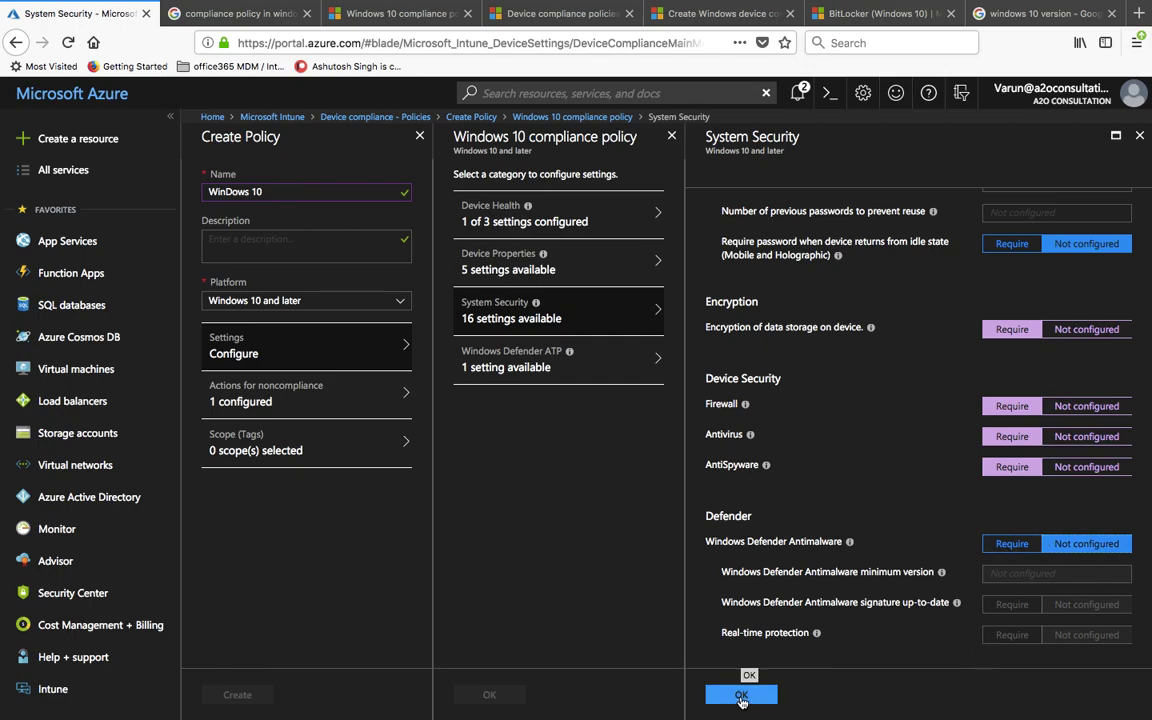
left_click(741, 697)
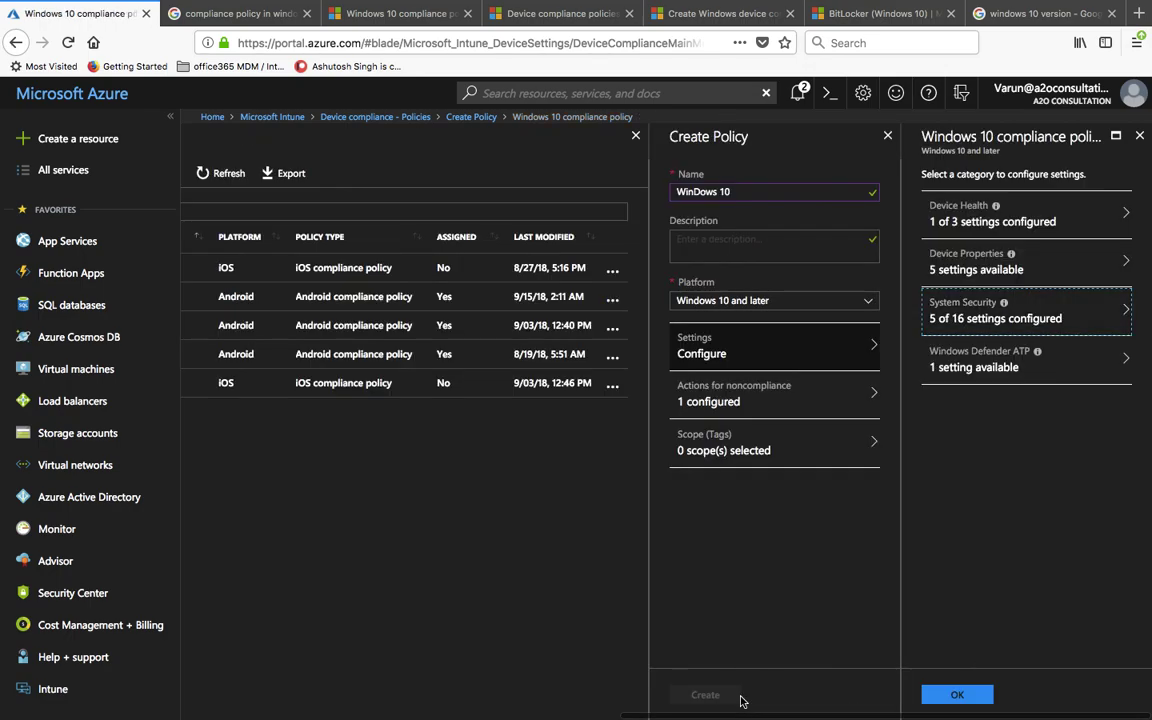
left_click(994, 355)
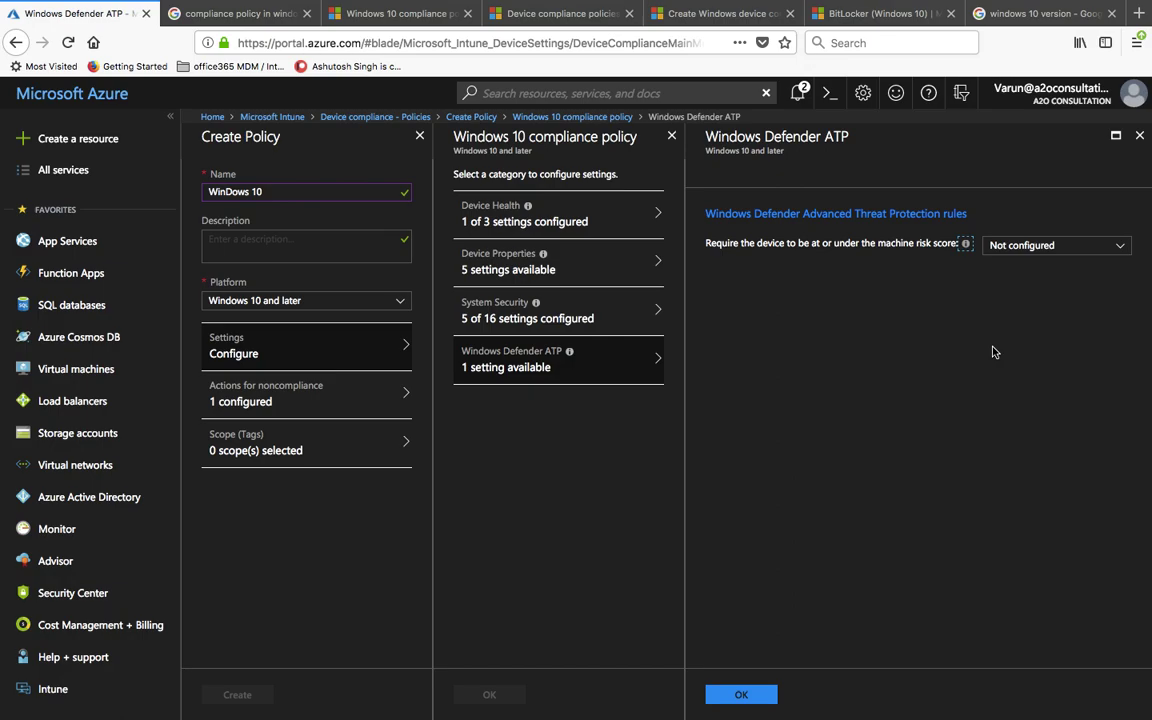
left_click(1062, 250)
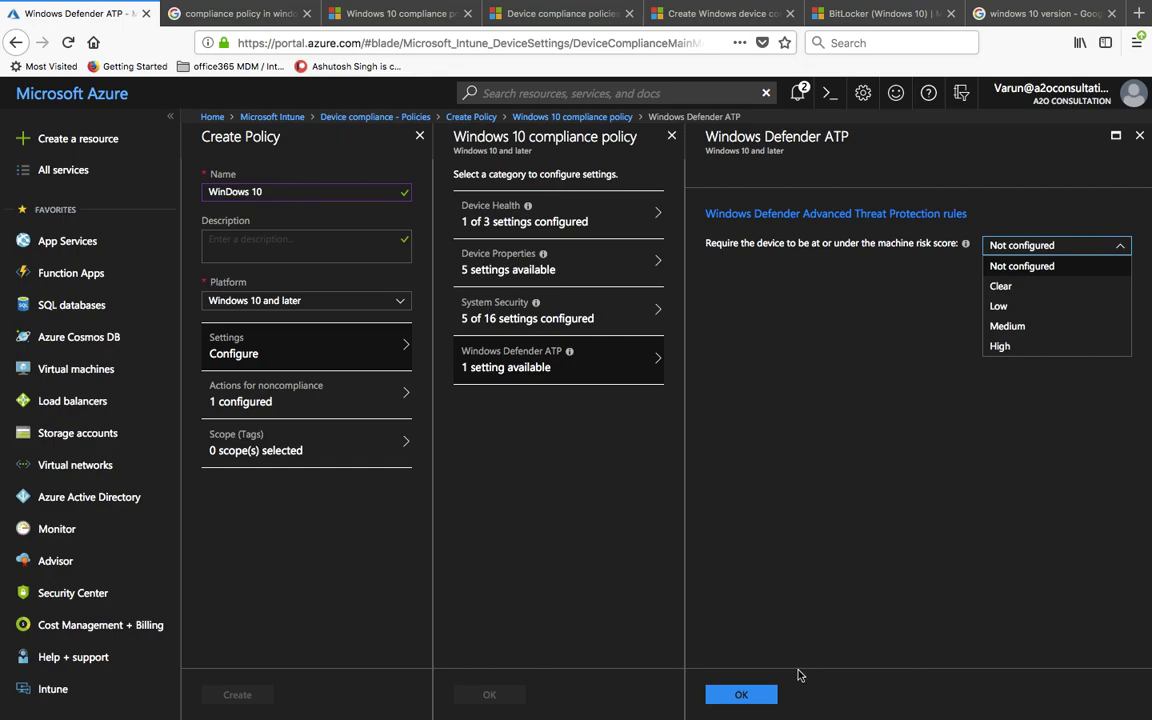
left_click(763, 695)
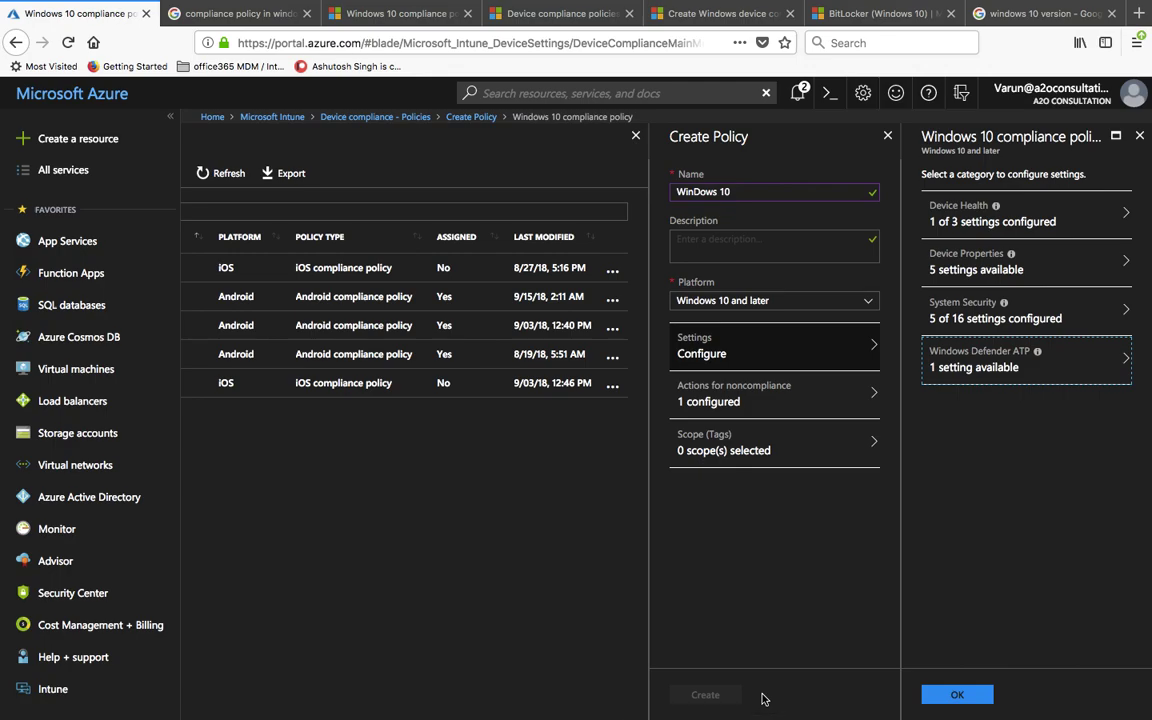
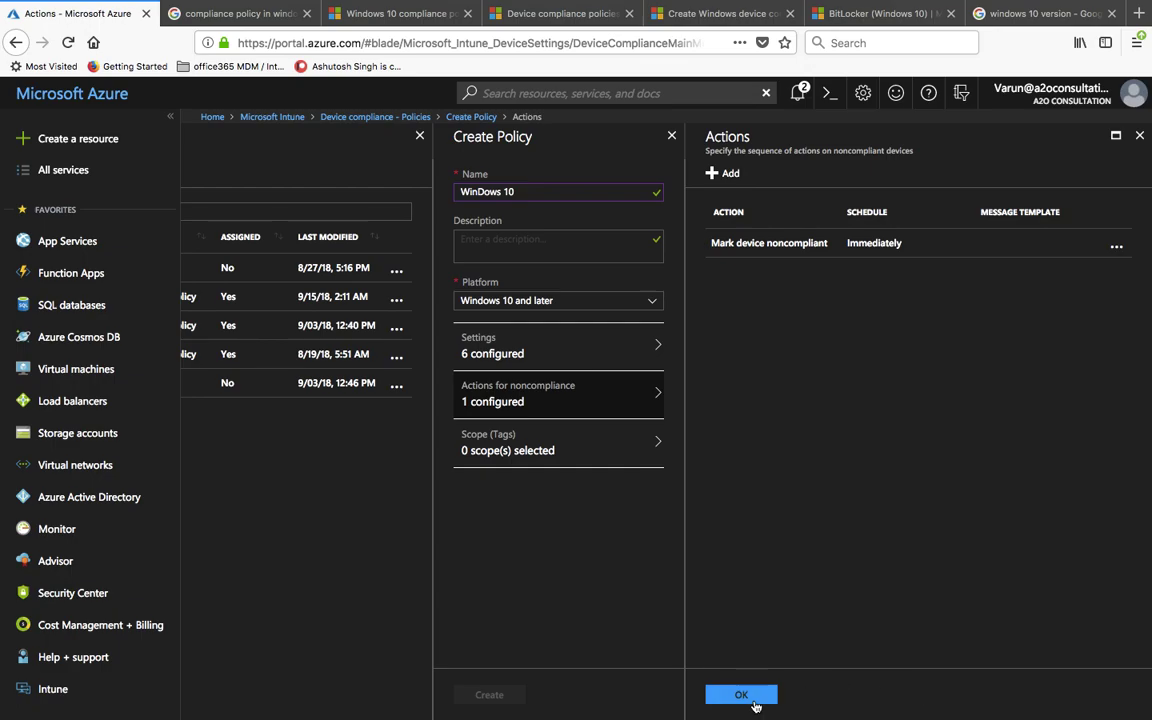
Step: Accept the action that marks devices noncompliant immediately and create the Windows 10 compliance policy
left_click(745, 697)
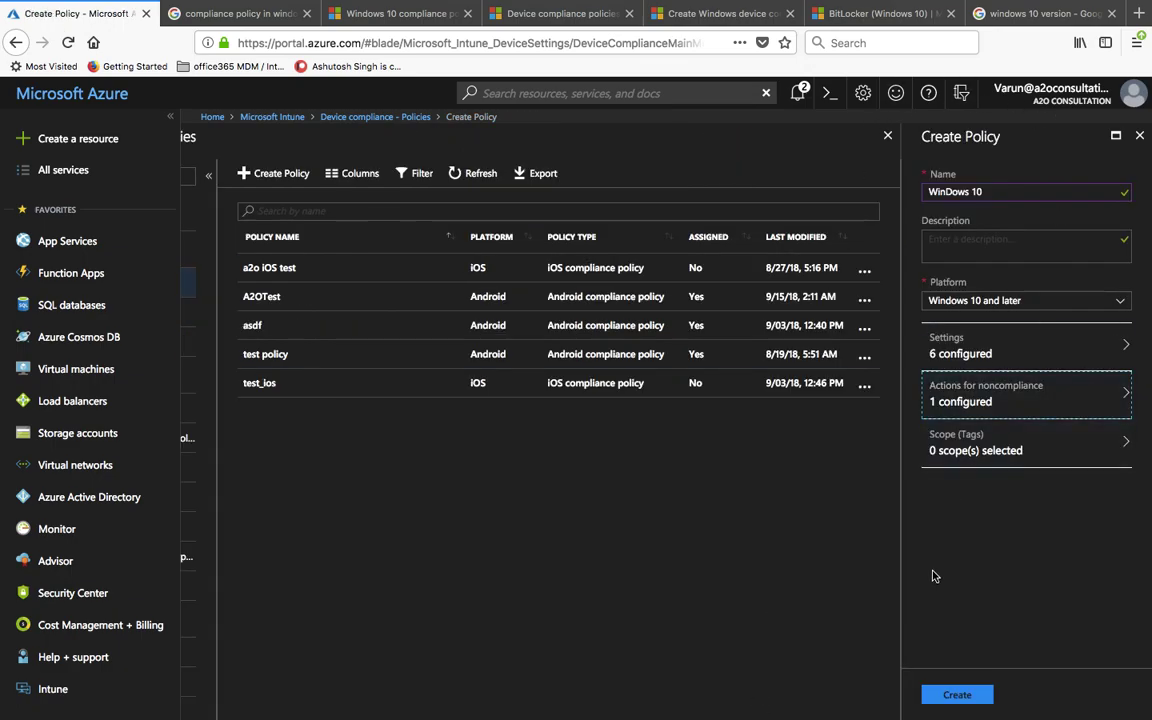
left_click(982, 703)
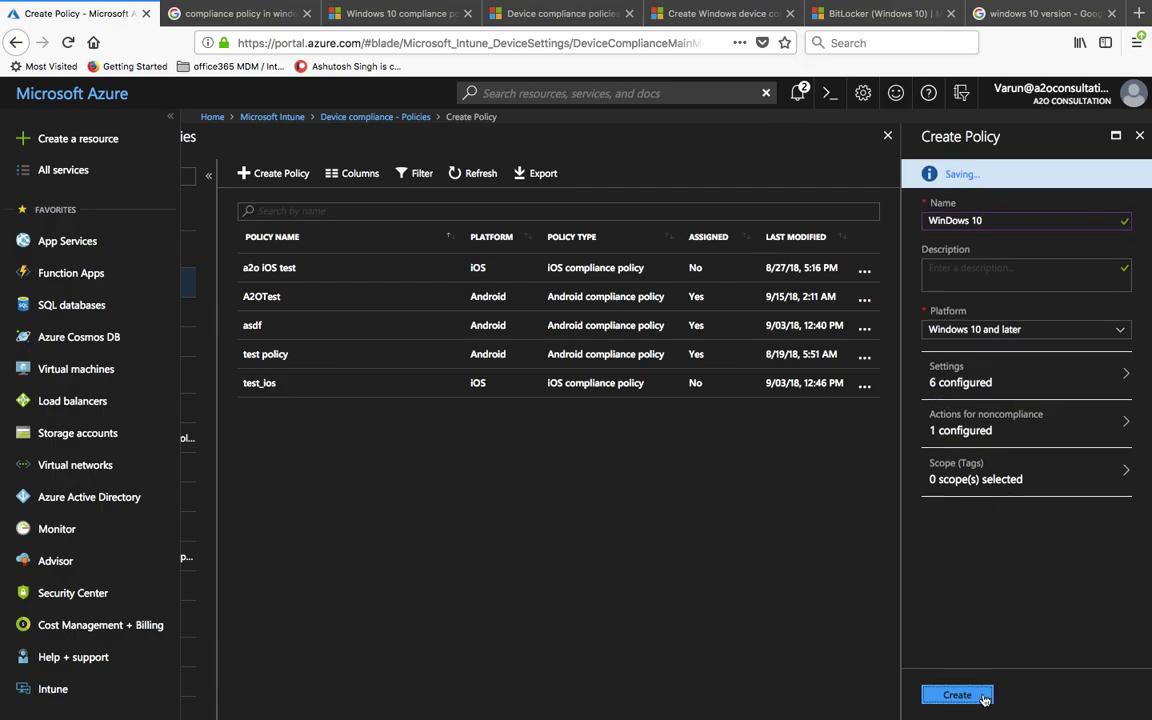
left_click(584, 411)
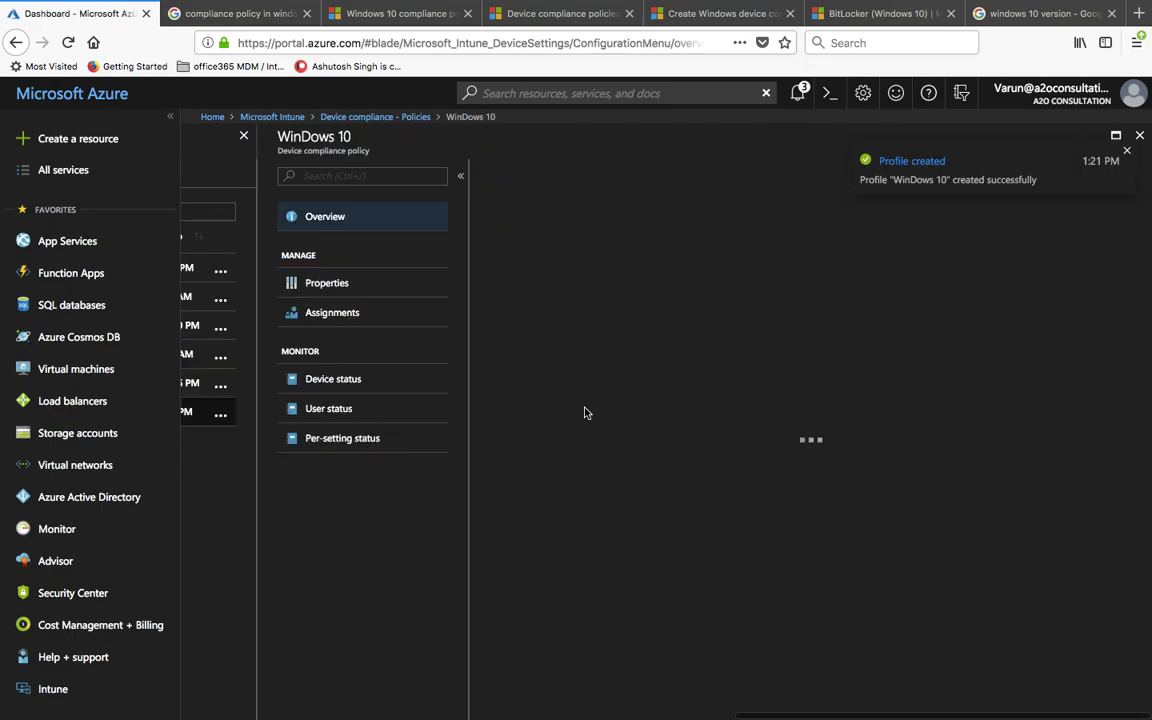
Step: Assign the new compliance policy to Selected Groups, include Test group, and save the assignment
left_click(323, 314)
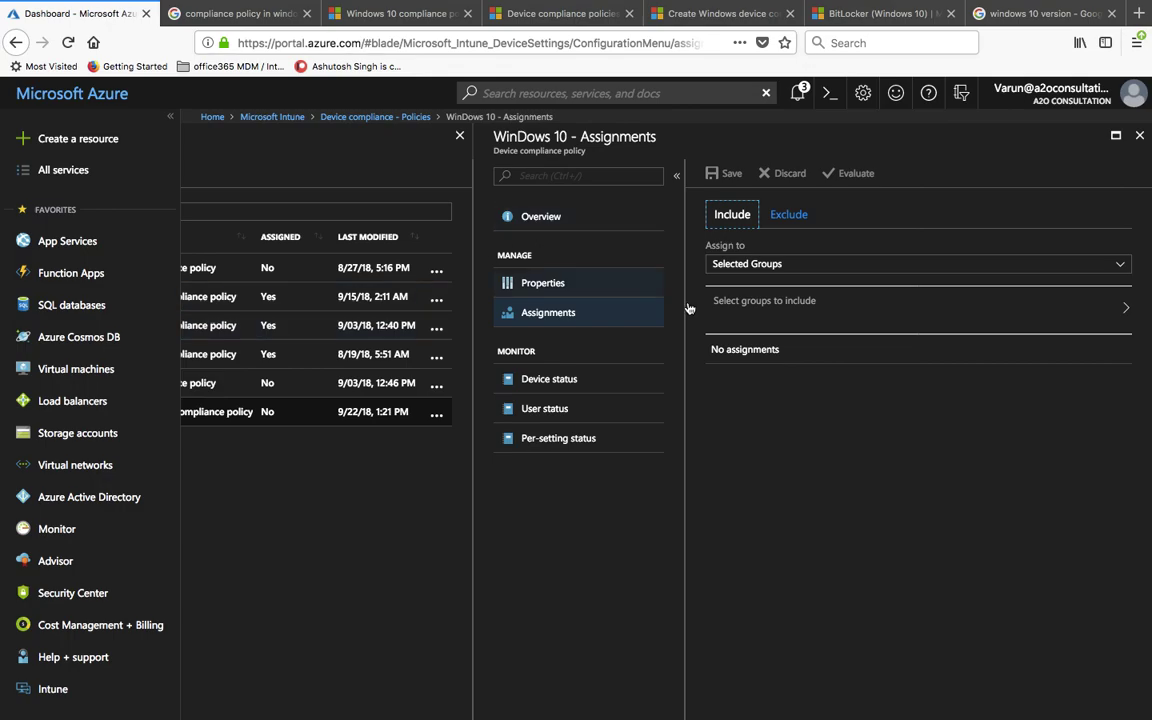
left_click(772, 266)
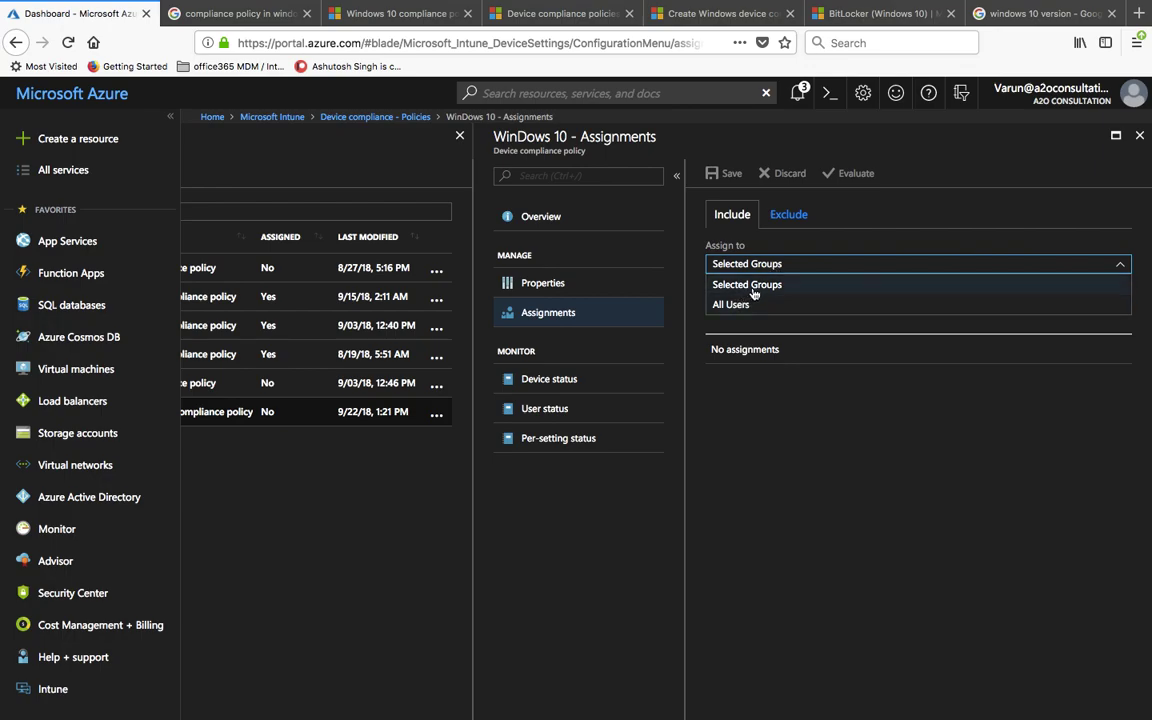
left_click(754, 286)
left_click(743, 319)
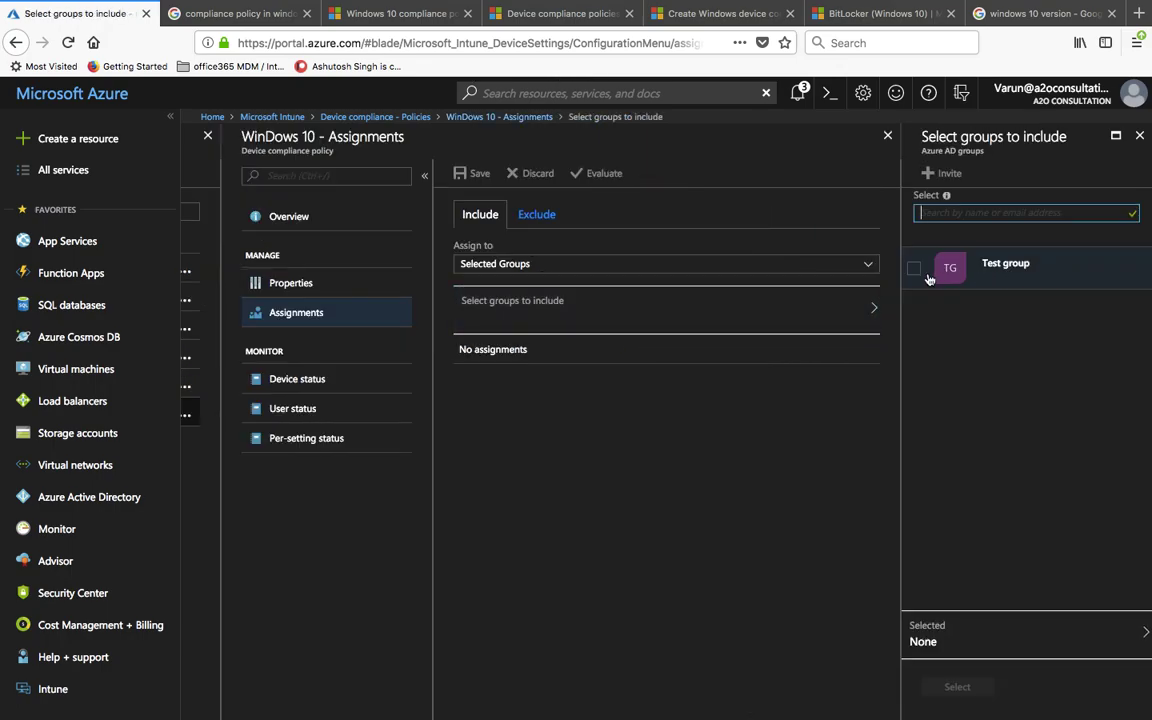
left_click(913, 268)
left_click(978, 690)
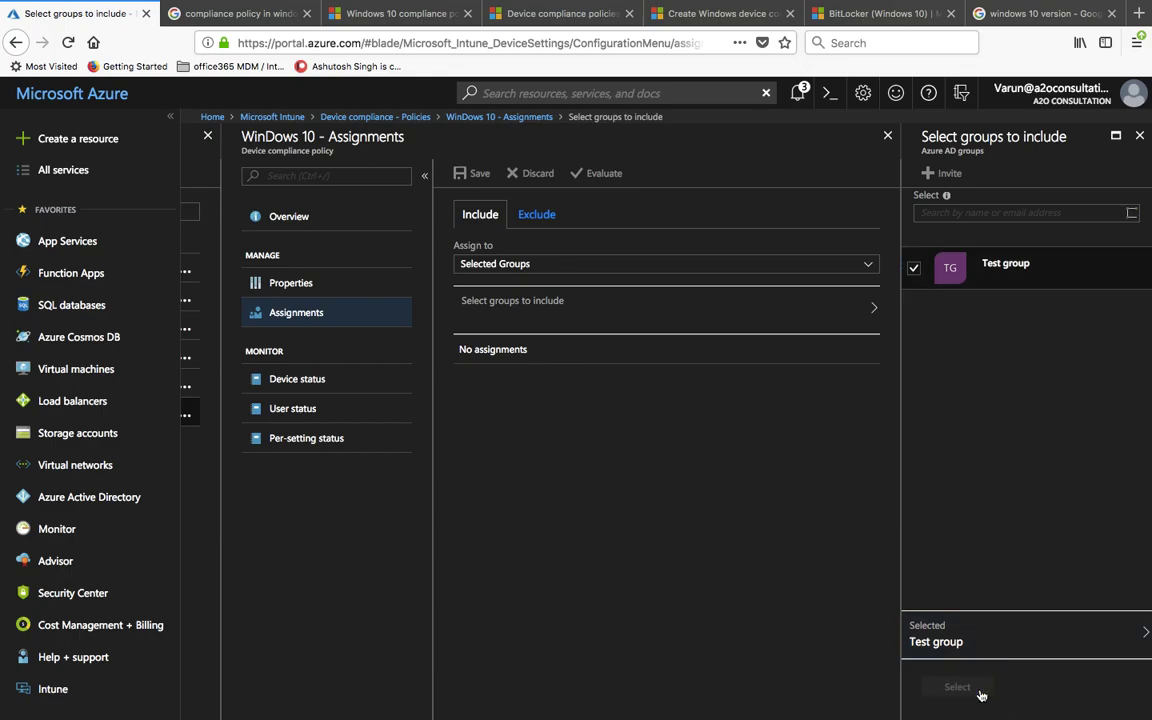
left_click(730, 174)
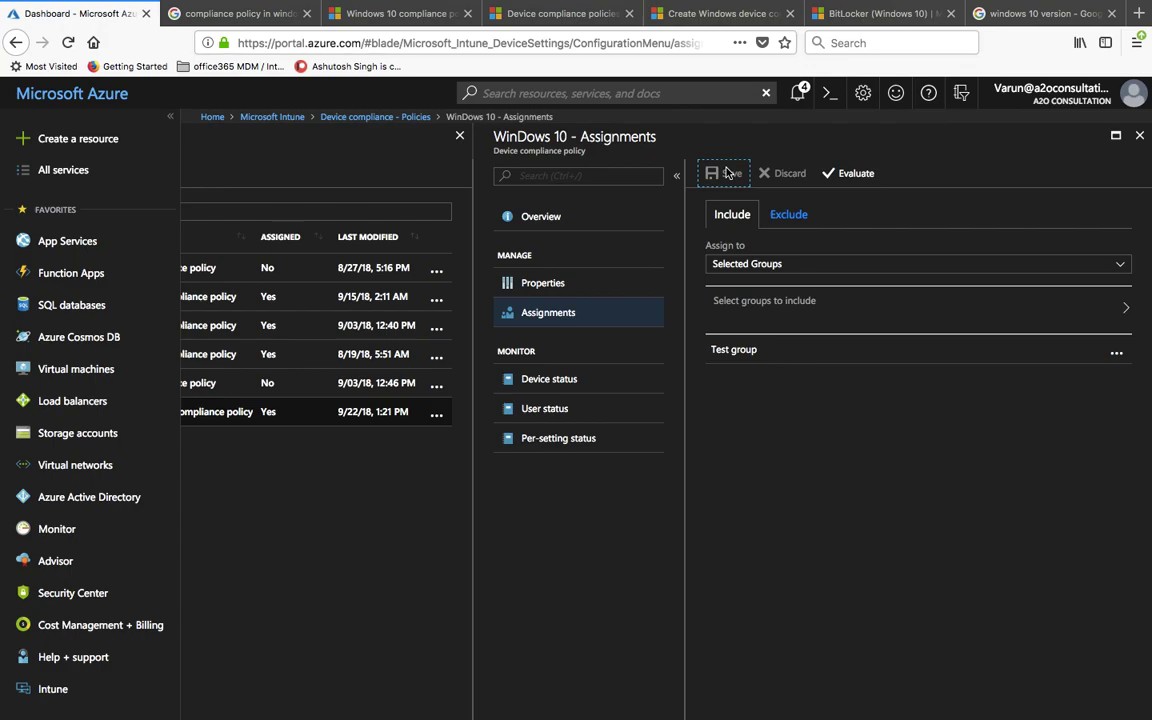
Step: Evaluate how many users the policy assignment affects and return to the Microsoft Intune overview
left_click(858, 175)
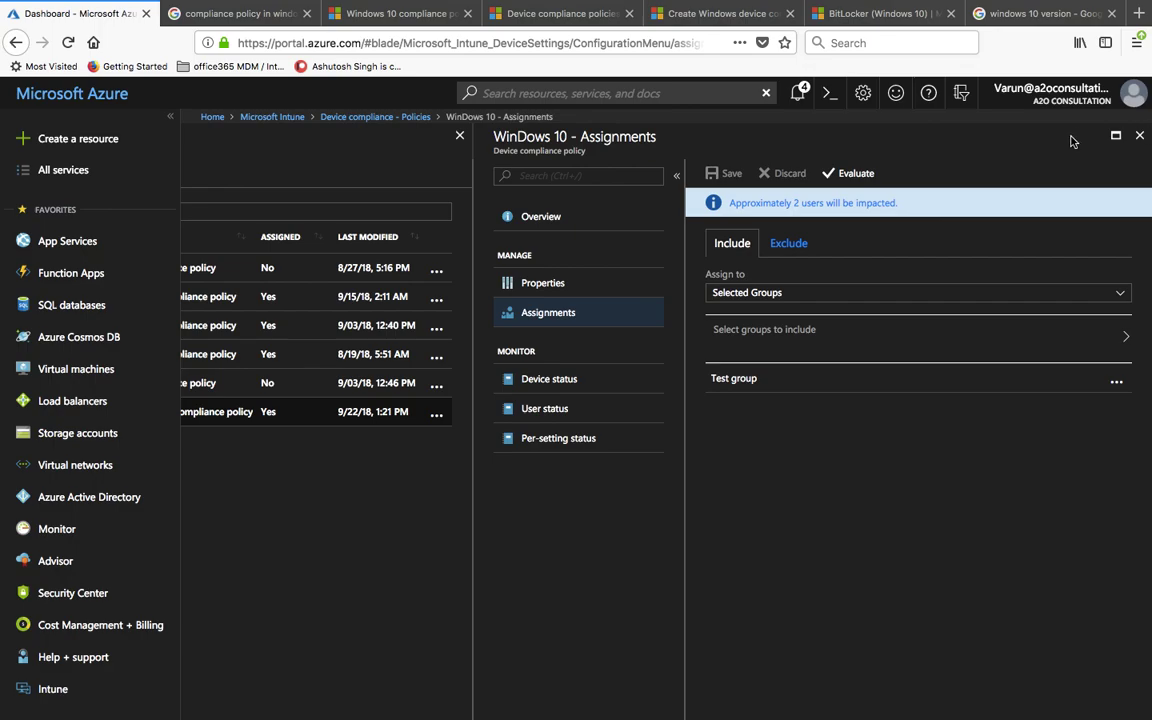
left_click(1140, 136)
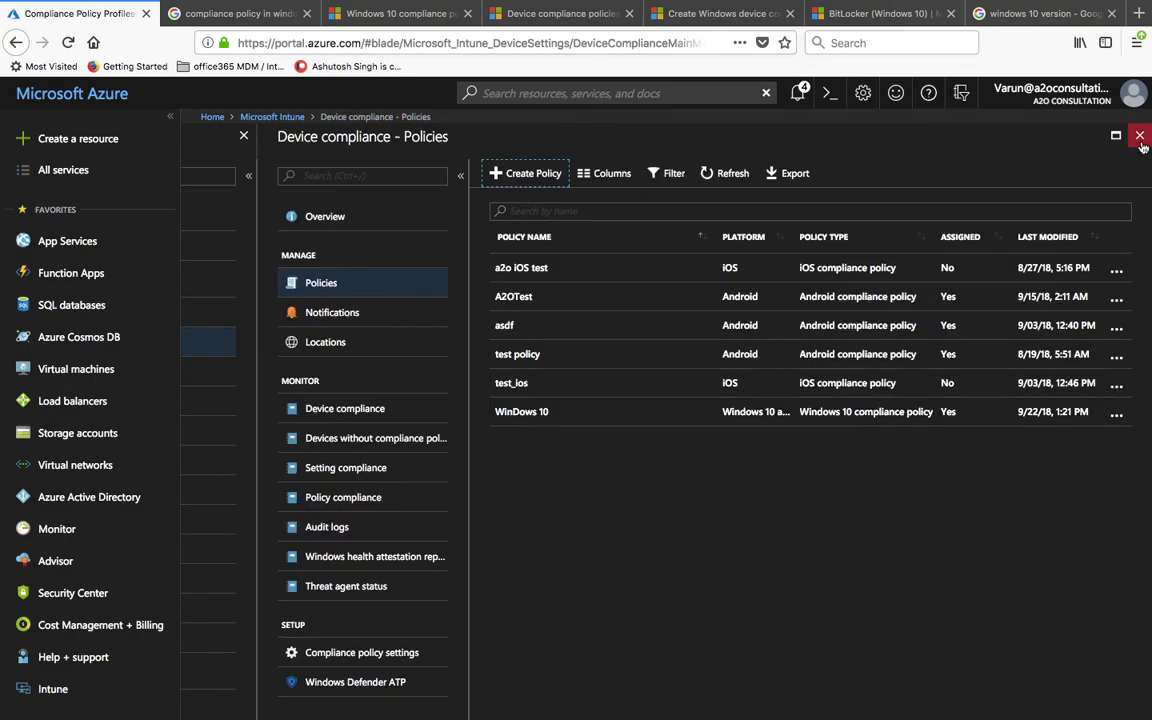
left_click(1140, 136)
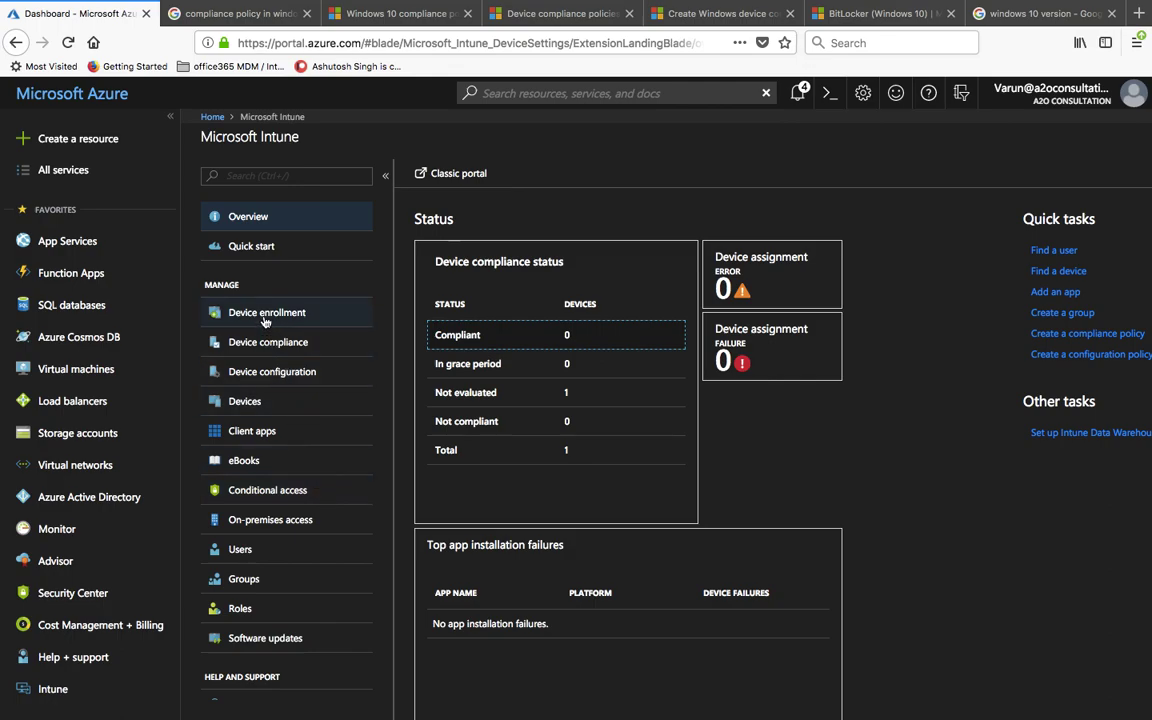
Step: Review the enrolled devices overview and the list of all devices in Intune, and switch to the macOS desktop
left_click(283, 401)
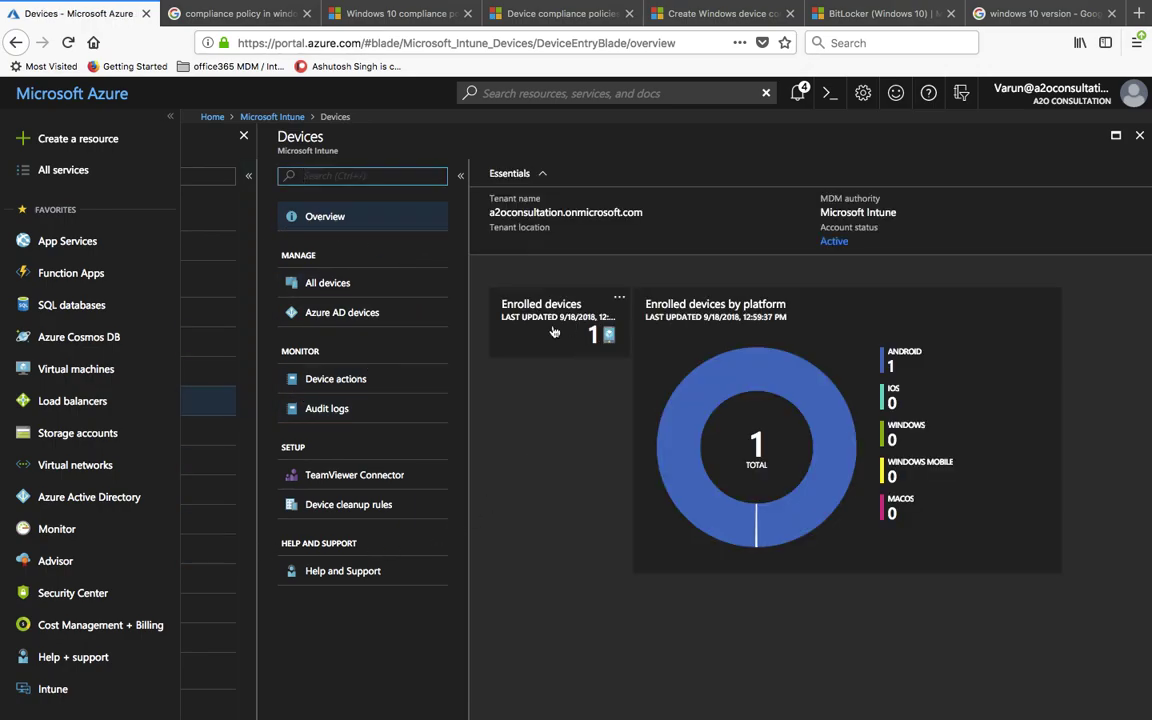
left_click(395, 286)
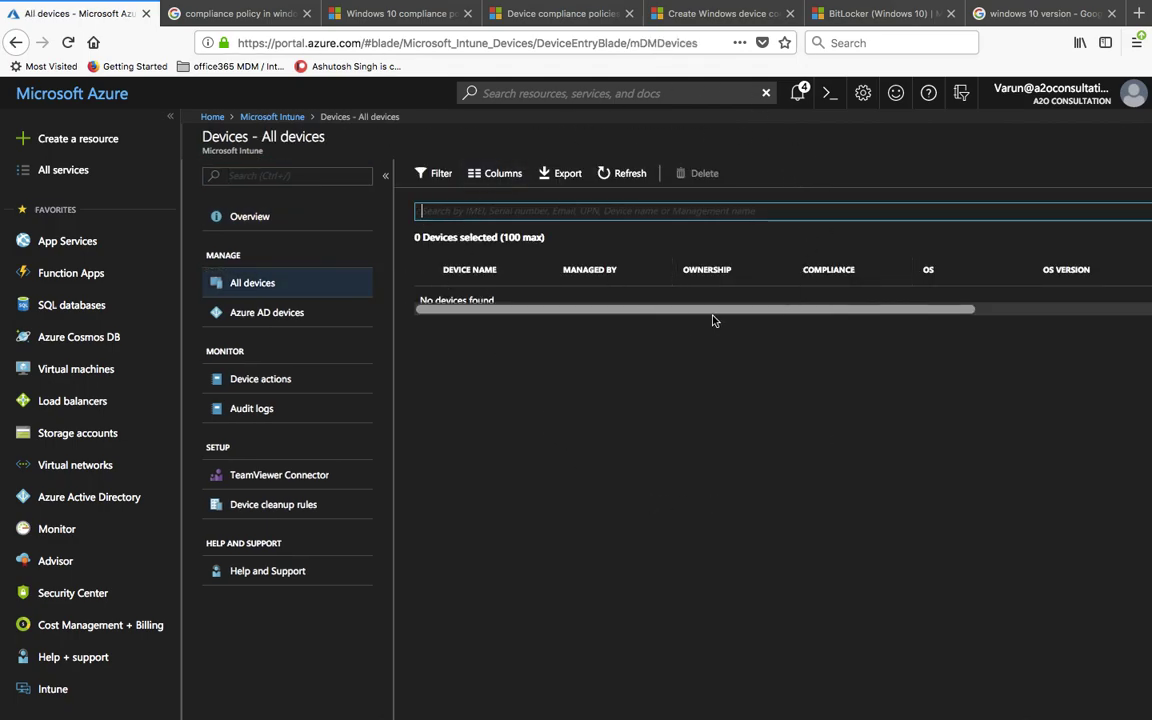
left_click(558, 303)
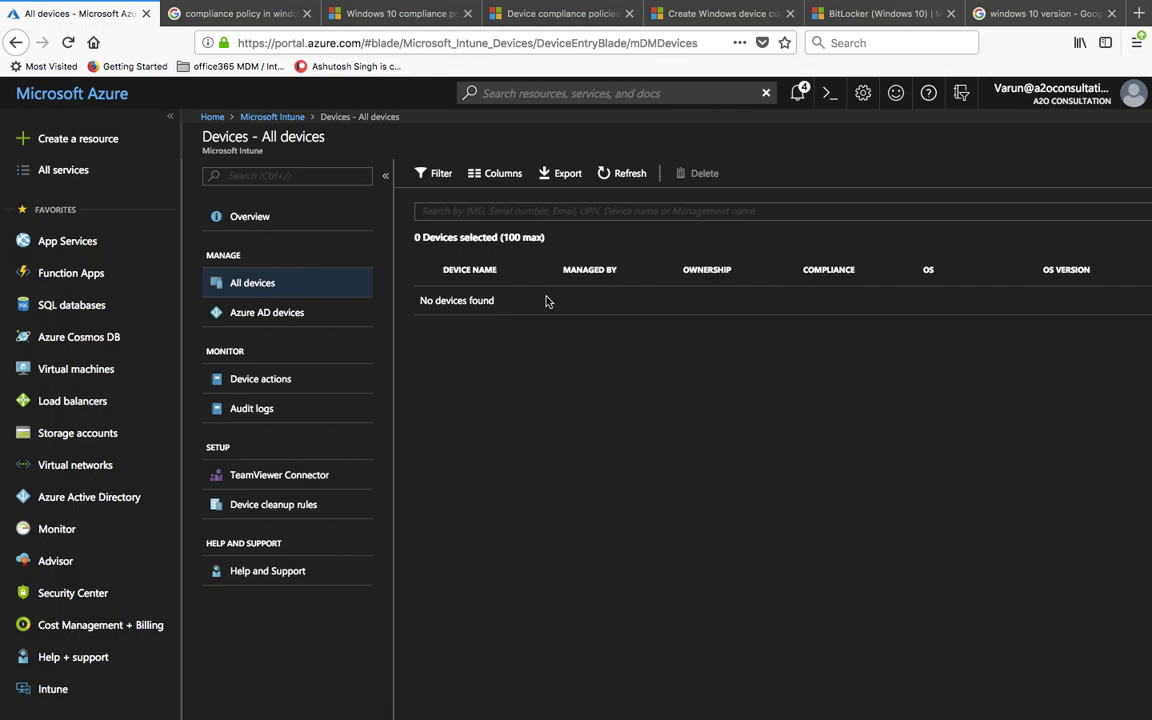
key("ctrl+Left")
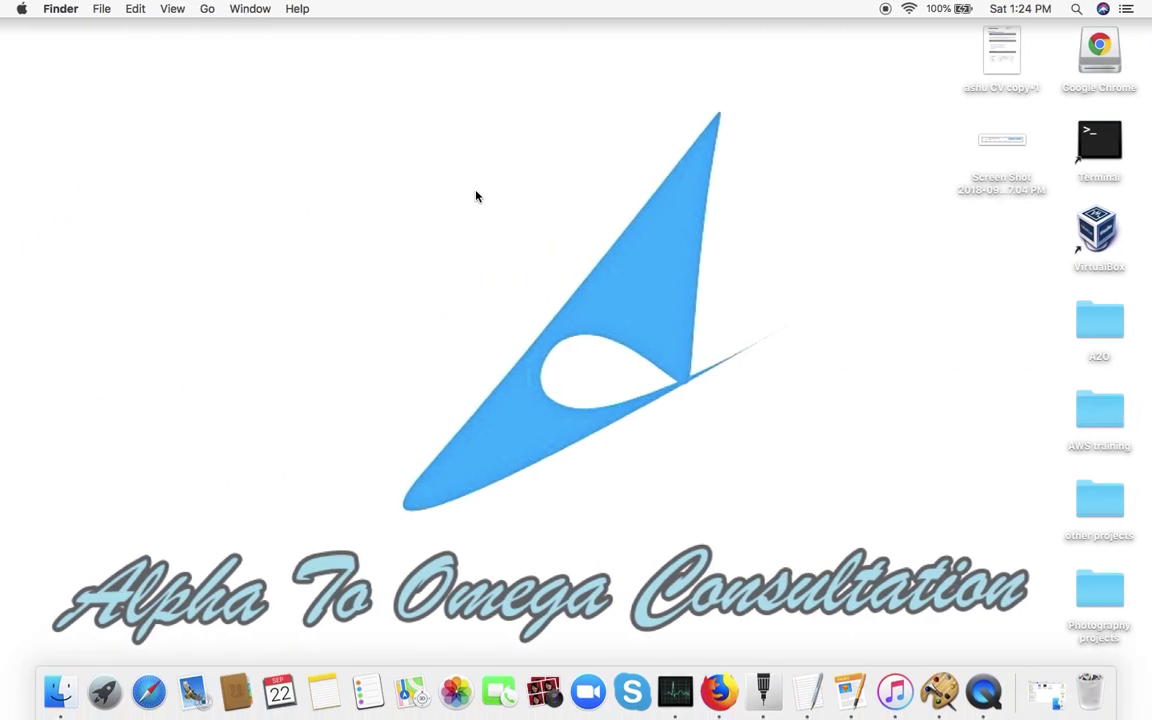